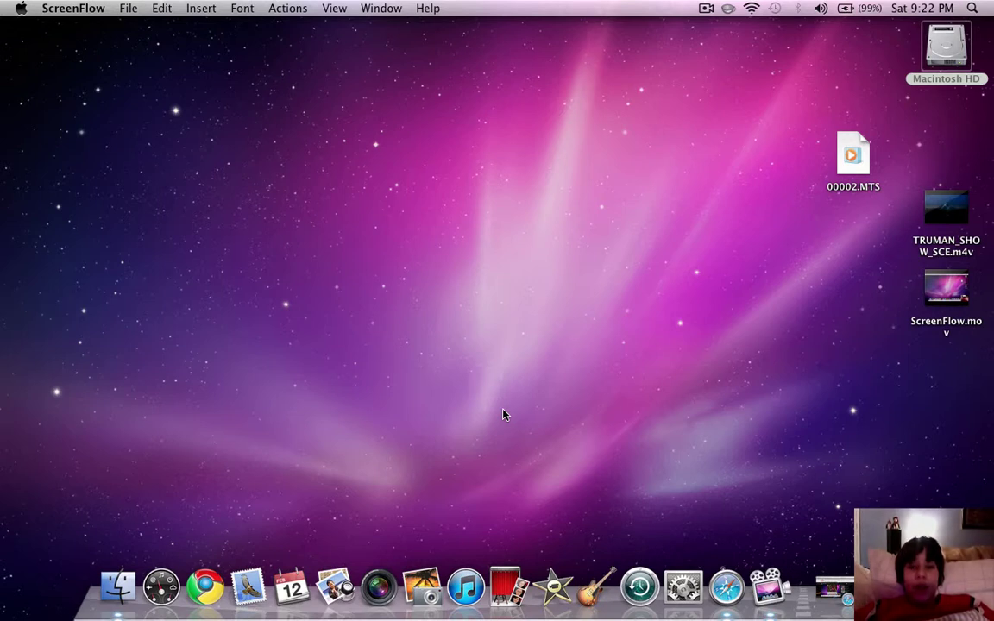
- View the Mac's version and hardware summary in About This Mac, then close it
click(22, 7)
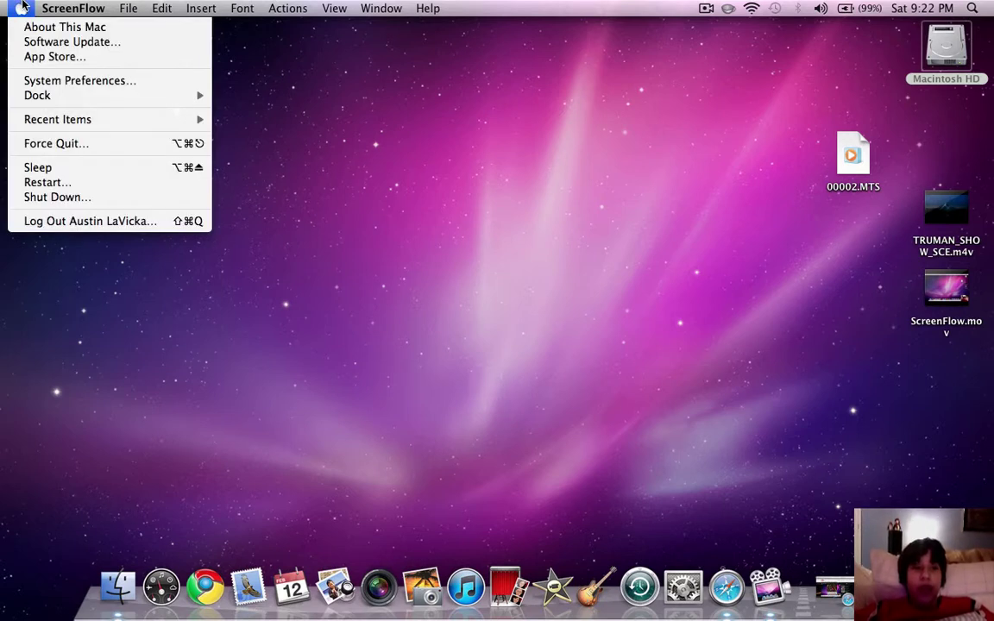
click(37, 28)
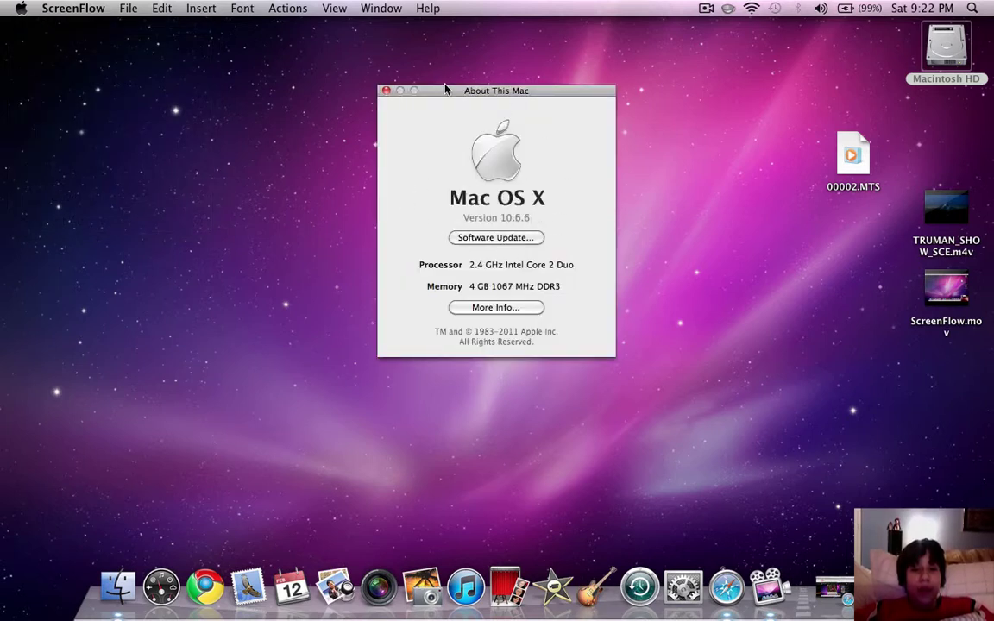
click(387, 92)
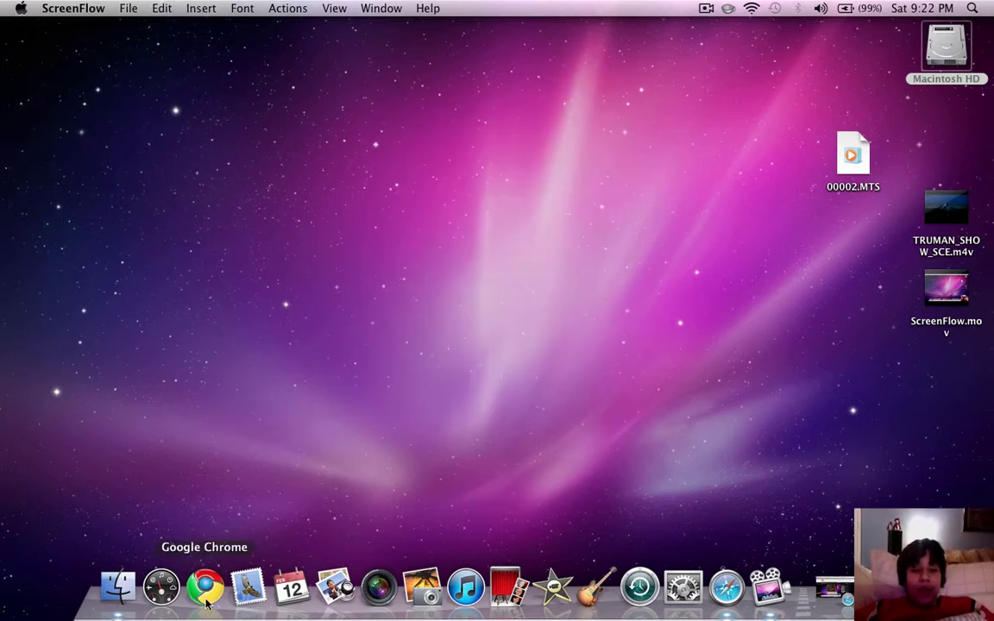
click(205, 587)
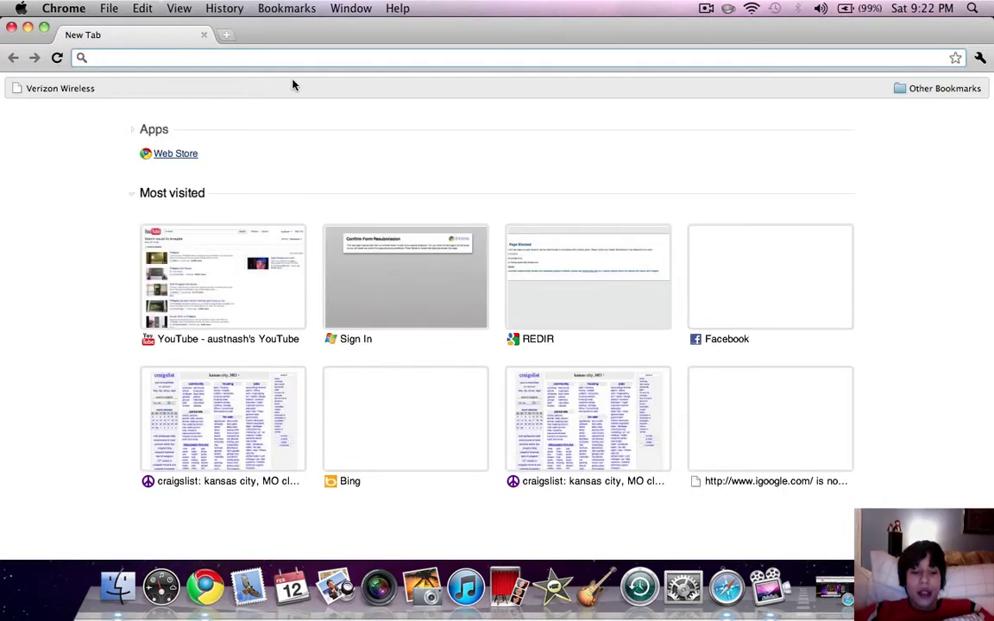
text(www.googl)
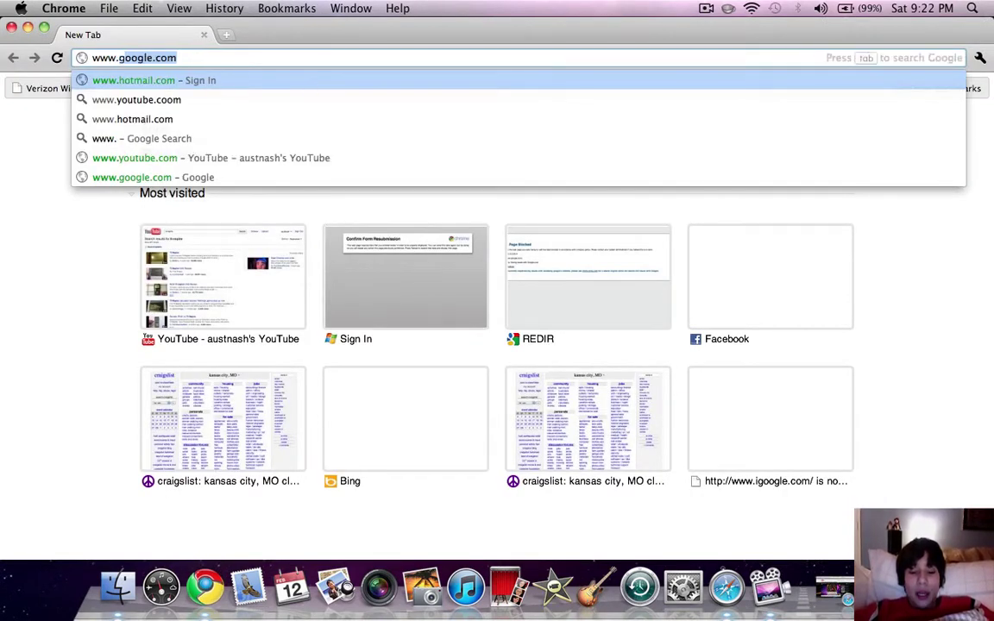
text(.)
key(BackSpace)
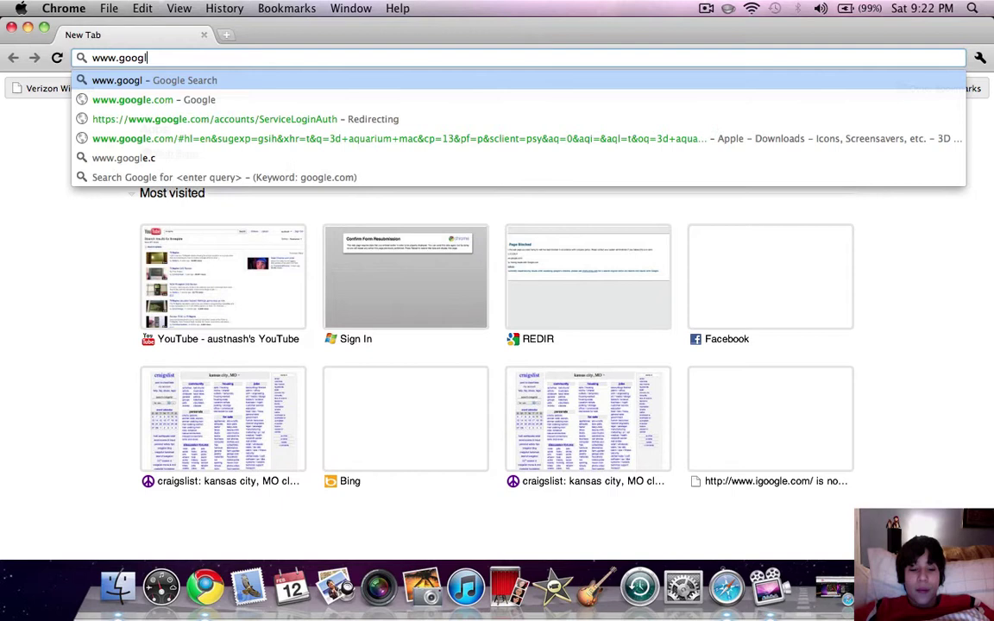
text(e.com)
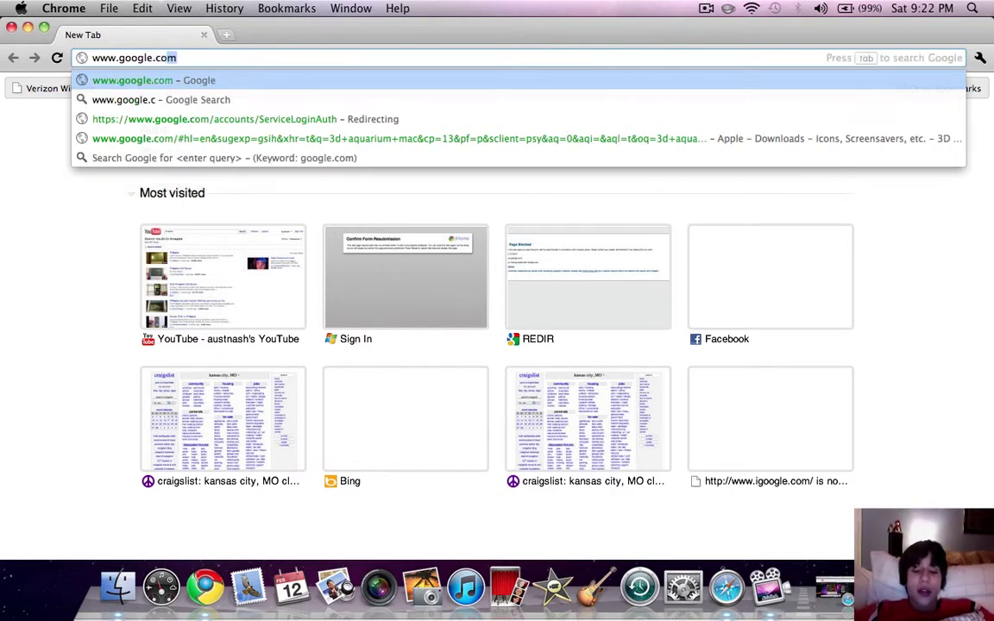
key(Return)
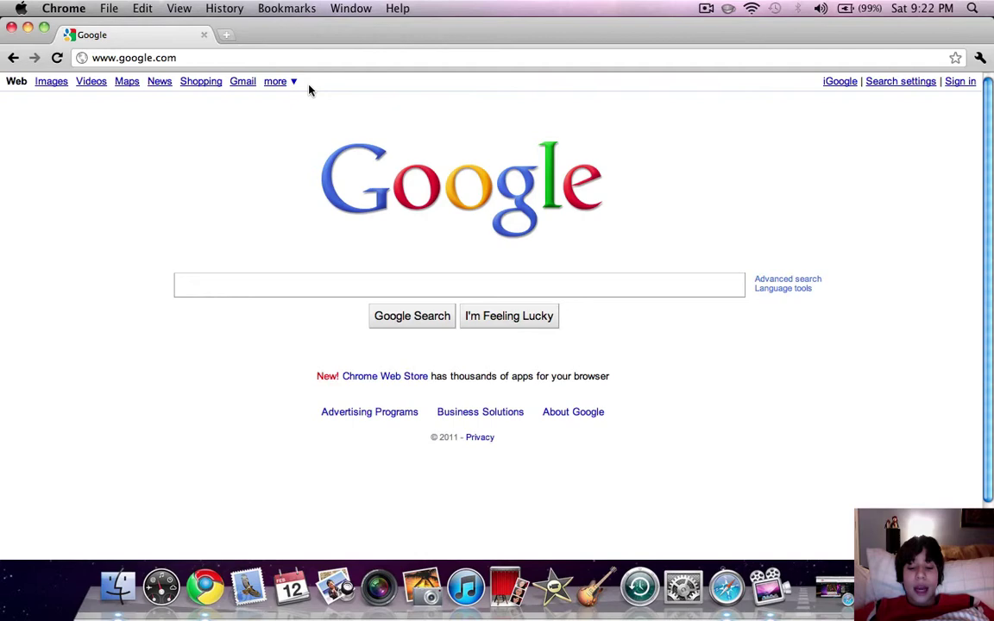
- Search Google for 'snow leopard torrnet', view the top result, go back, and minimize Chrome
text(snow )
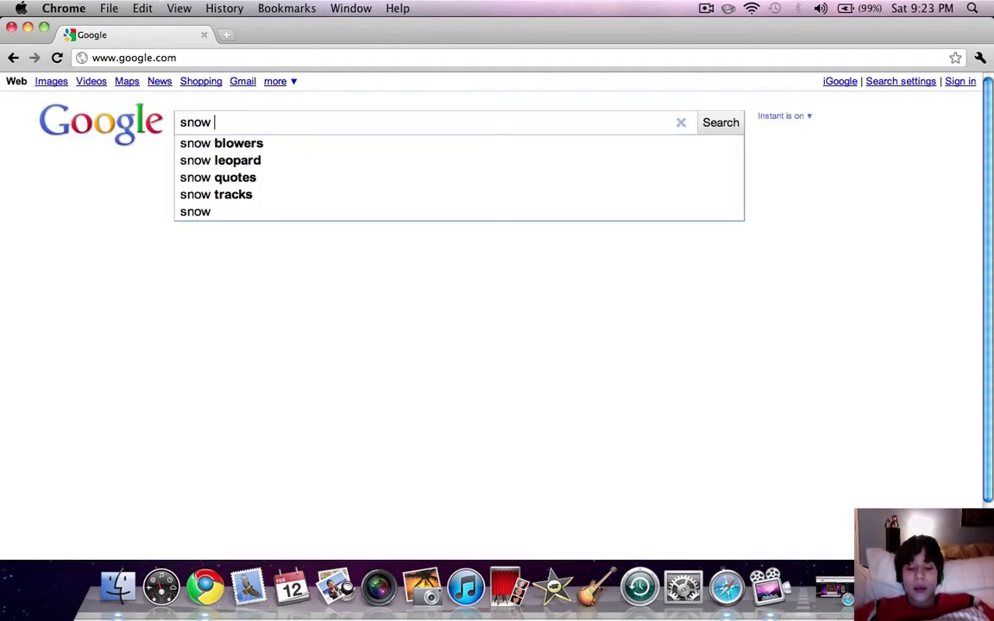
text(leopa)
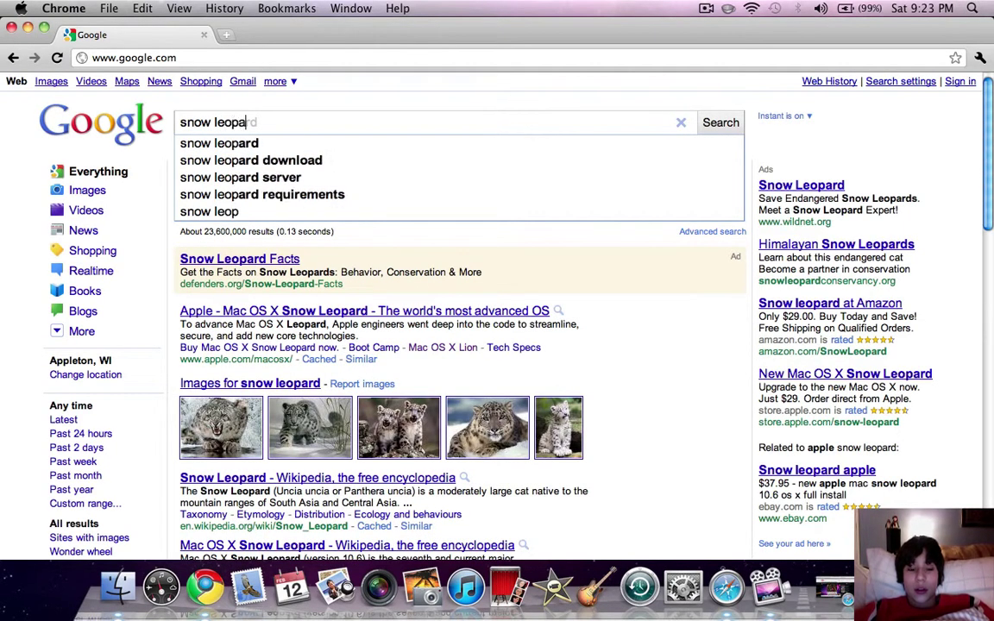
text(rd torrnet)
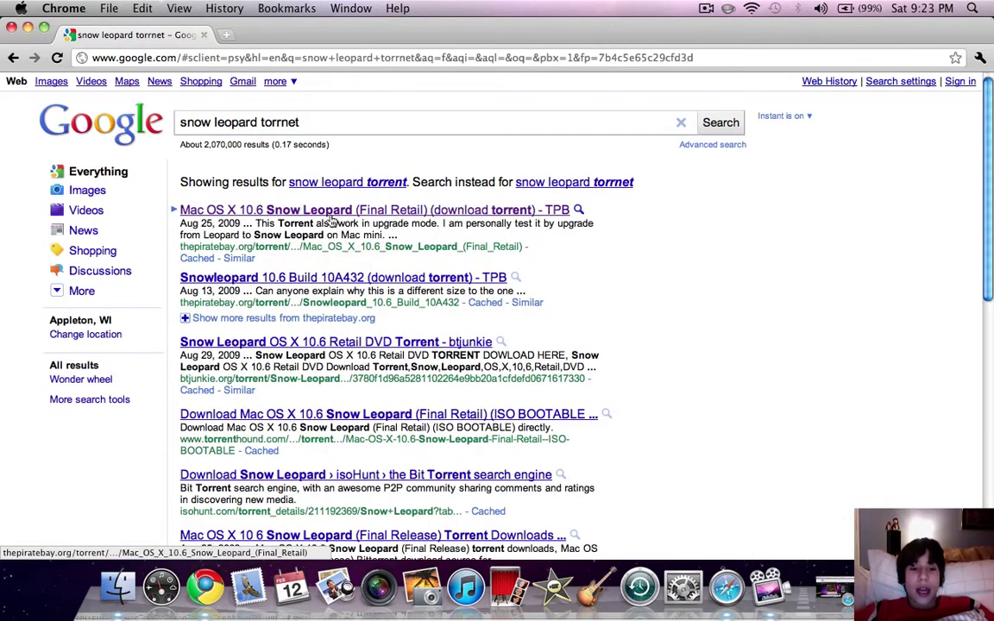
click(330, 210)
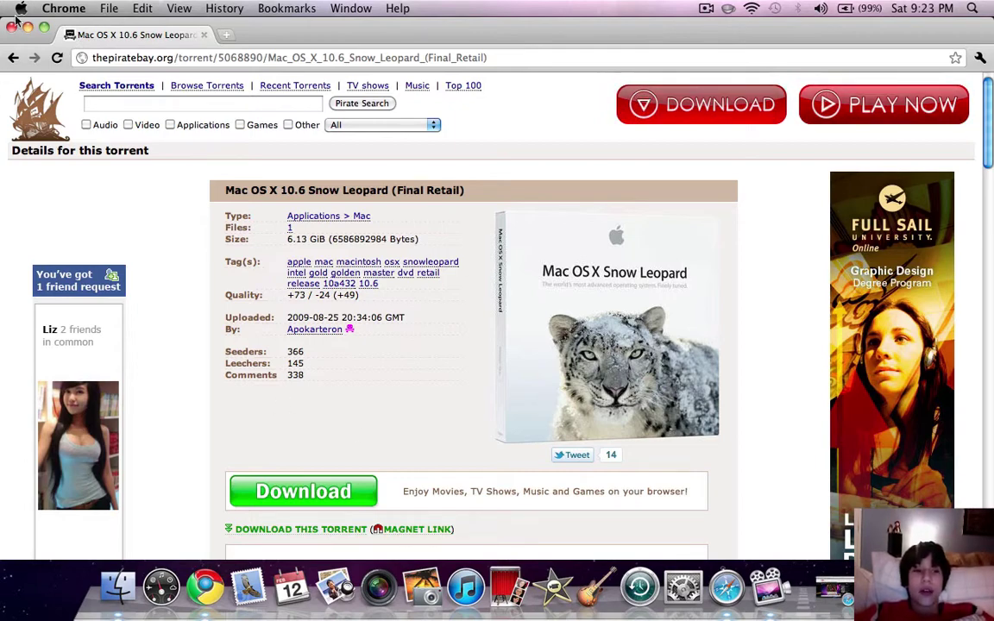
click(13, 57)
click(28, 27)
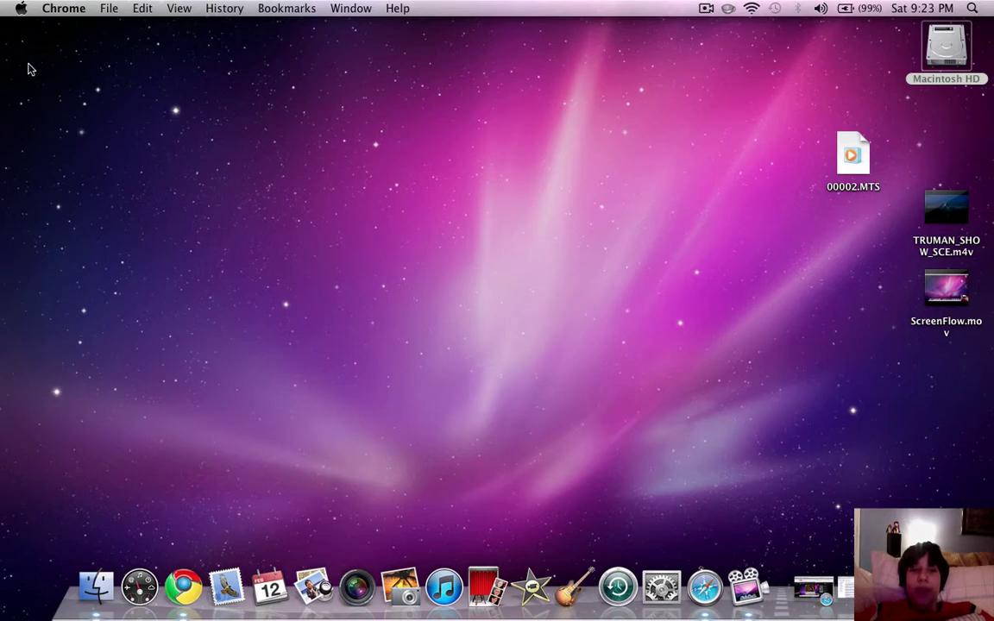
- Pick Solid Aqua Blue from Desktop & Screen Saver's Solid Colors, then quit System Preferences
drag(22, 39, 888, 552)
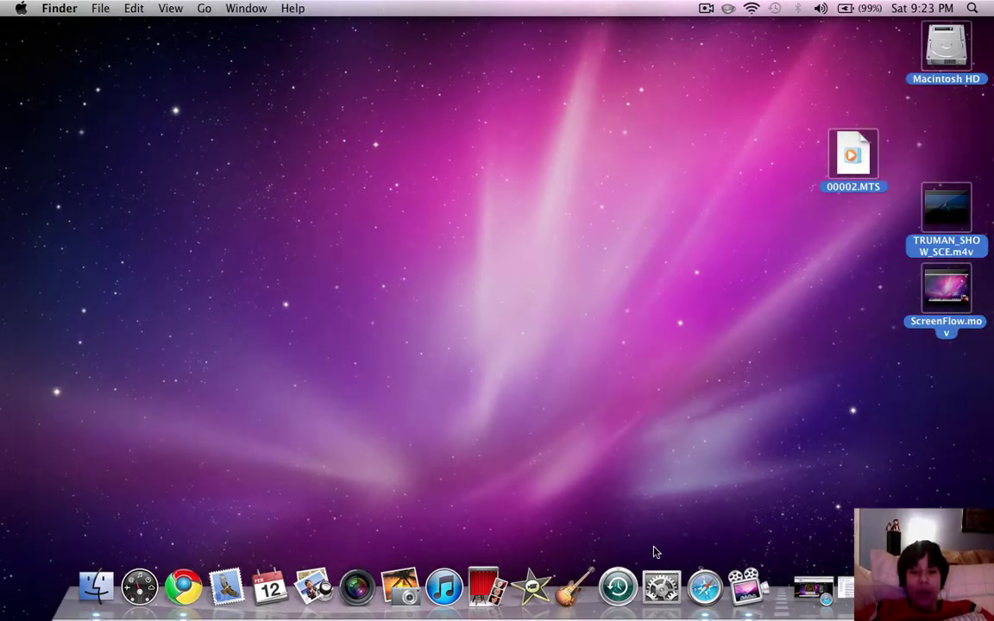
click(660, 590)
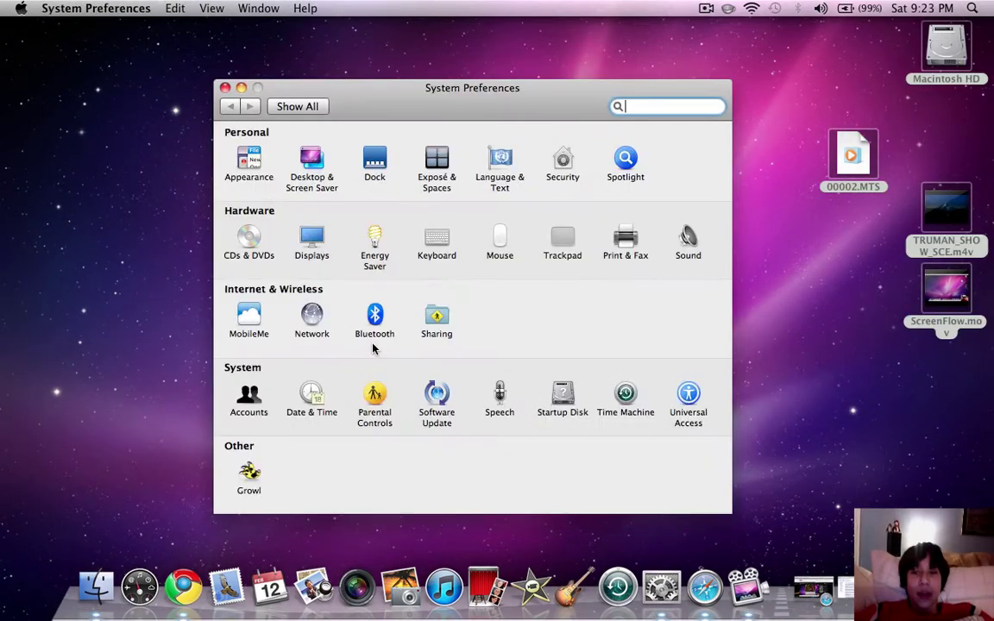
click(313, 166)
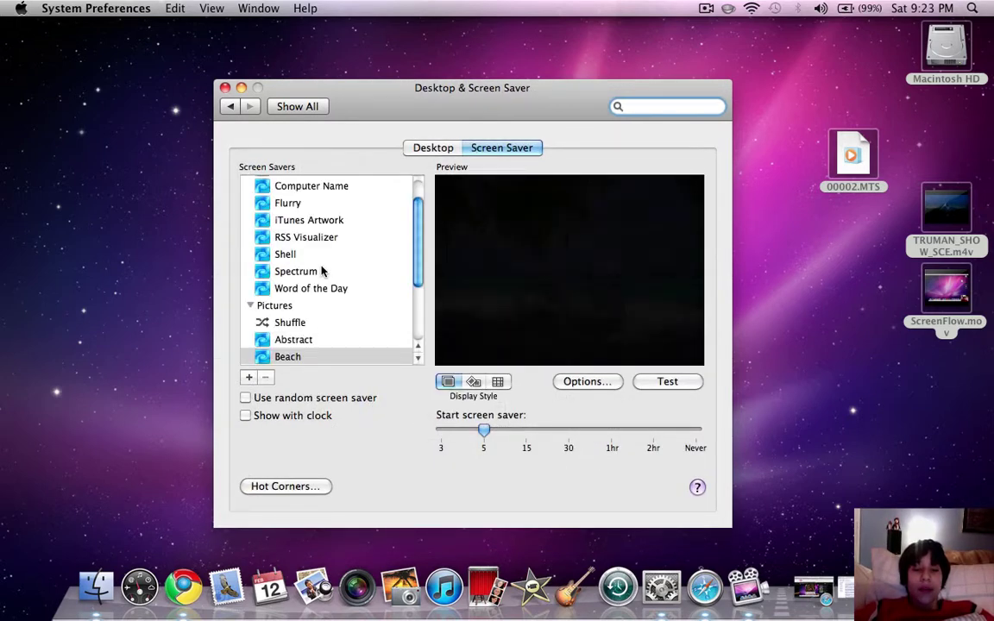
click(430, 147)
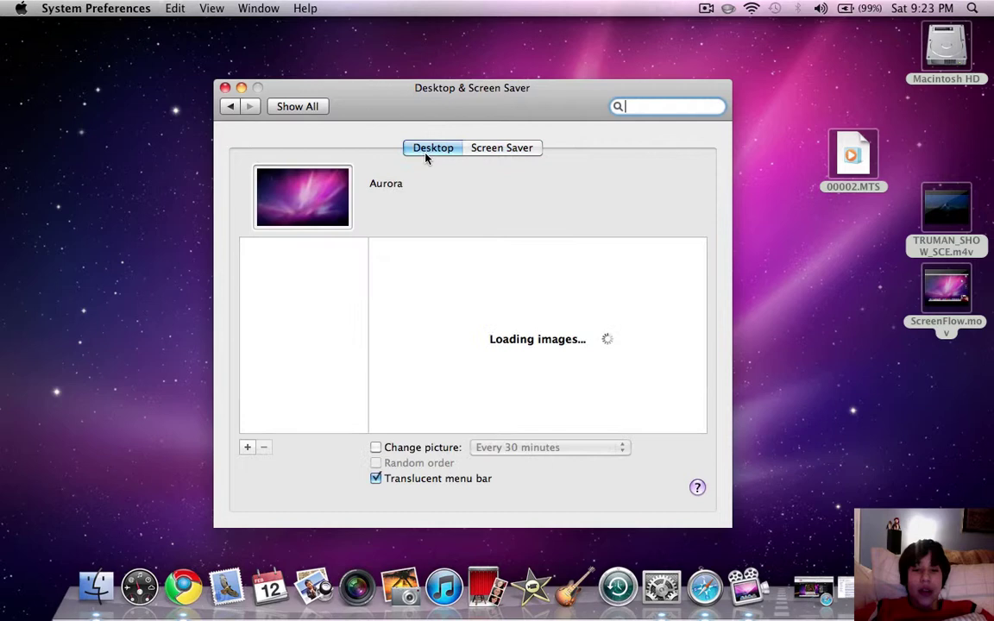
scroll(305, 377, down, 1)
click(303, 366)
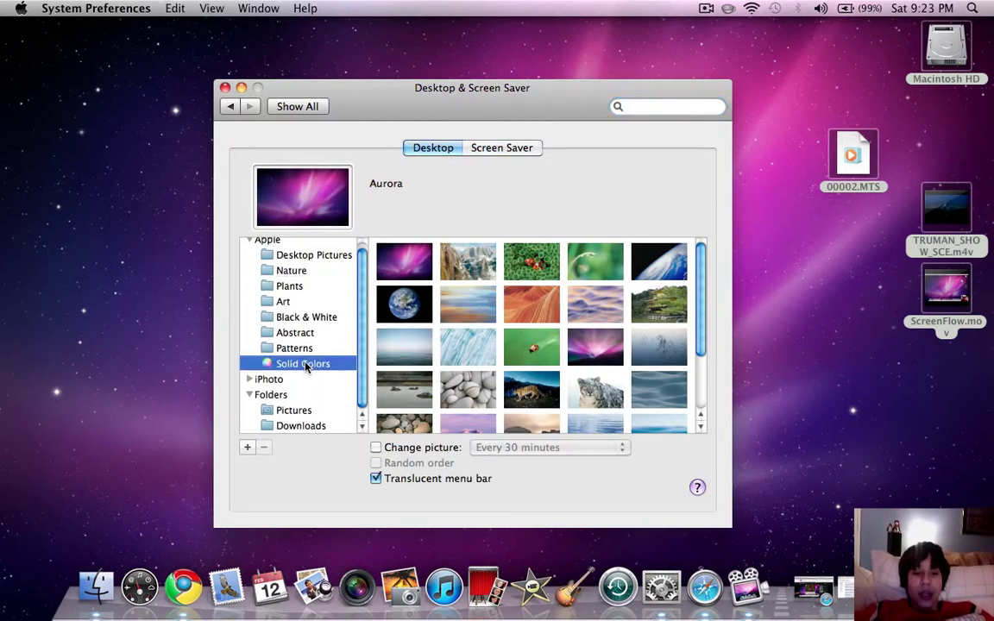
click(400, 263)
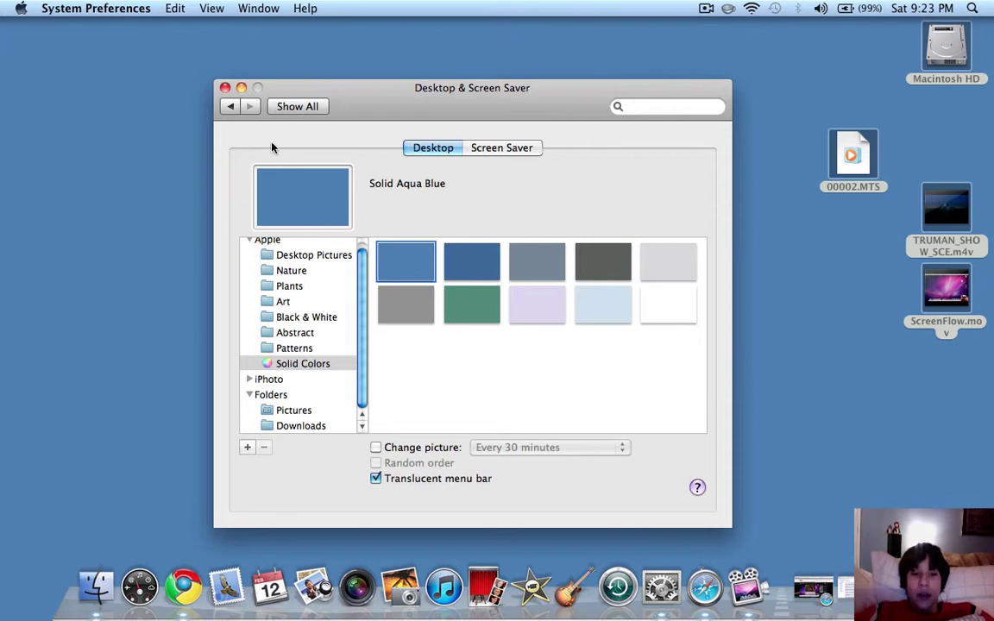
click(226, 106)
click(224, 88)
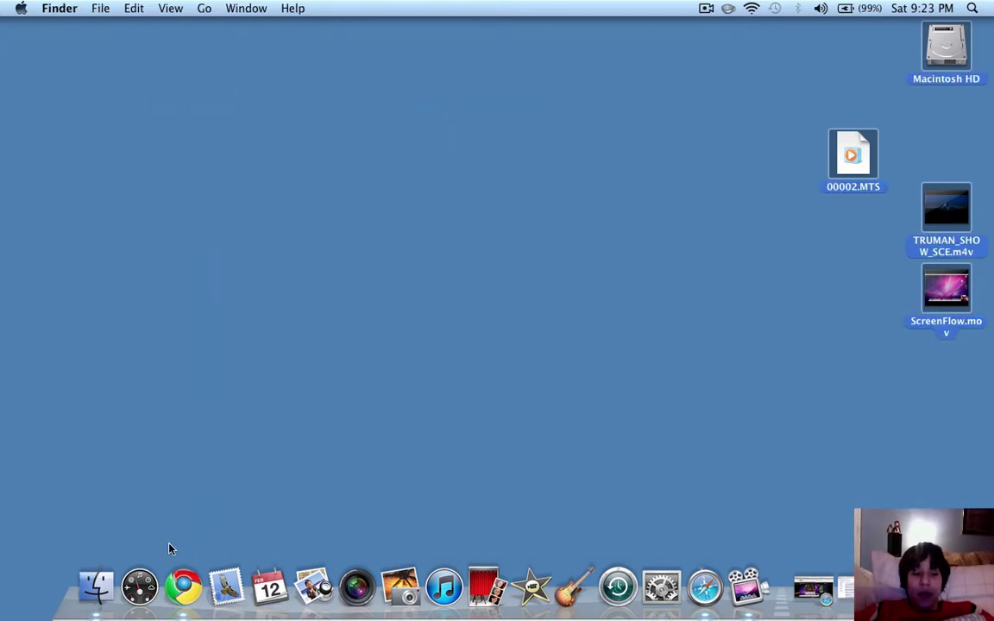
click(138, 595)
click(19, 601)
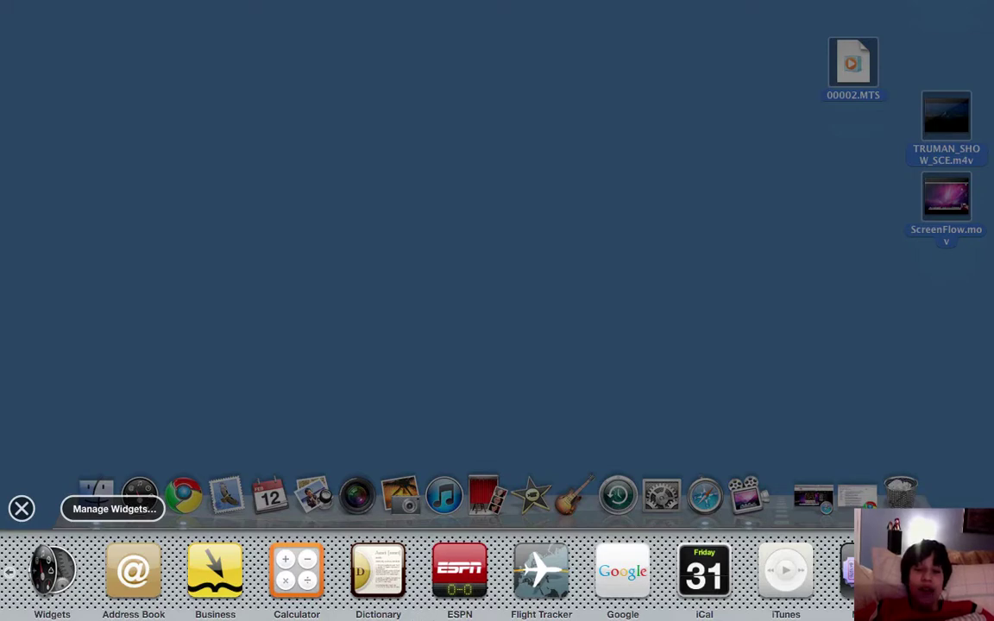
click(394, 270)
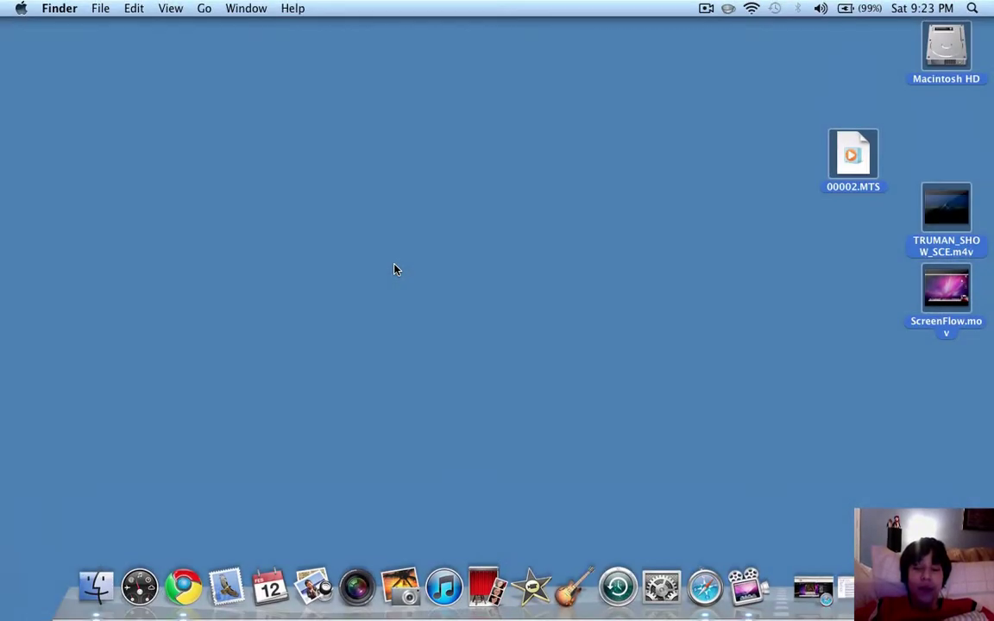
- Replace the old Google query with 'clean my mac' and open Apple's CleanMyMac 1.9.3 download result
click(183, 587)
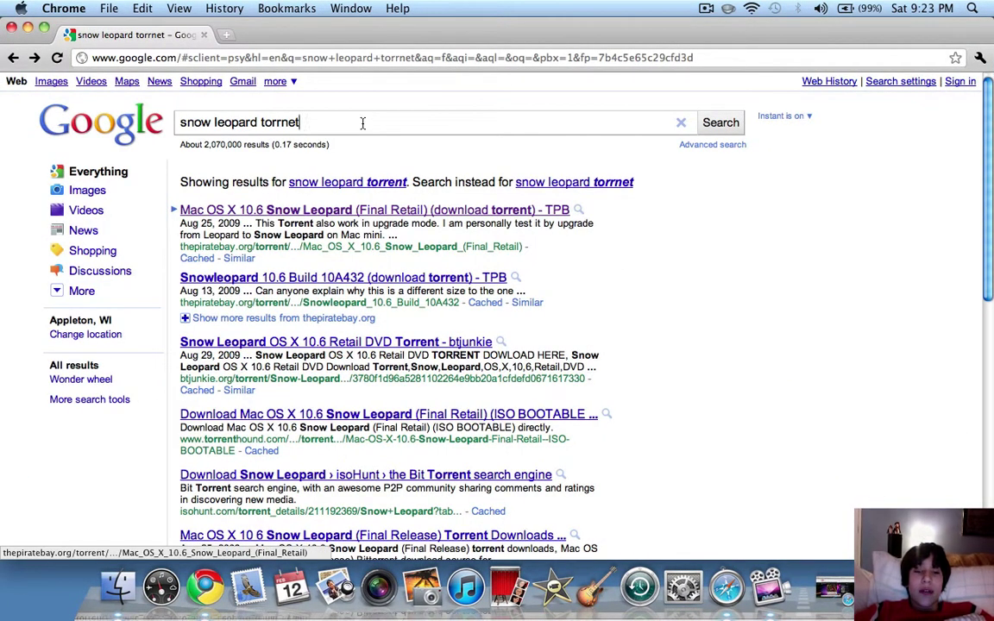
triple_click(318, 117)
key(BackSpace)
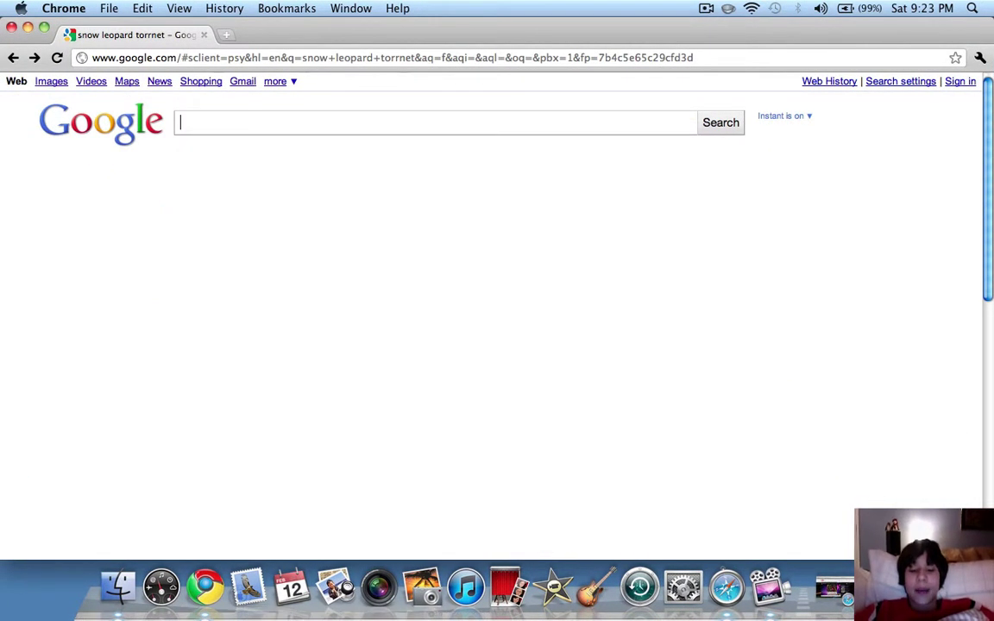
text(clean m)
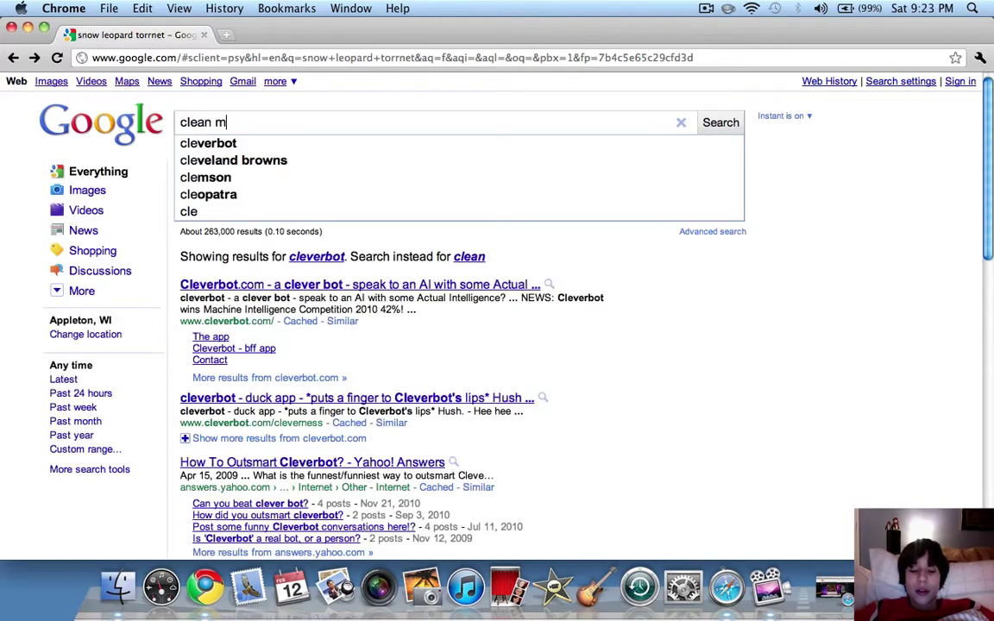
text(y mac)
key(Return)
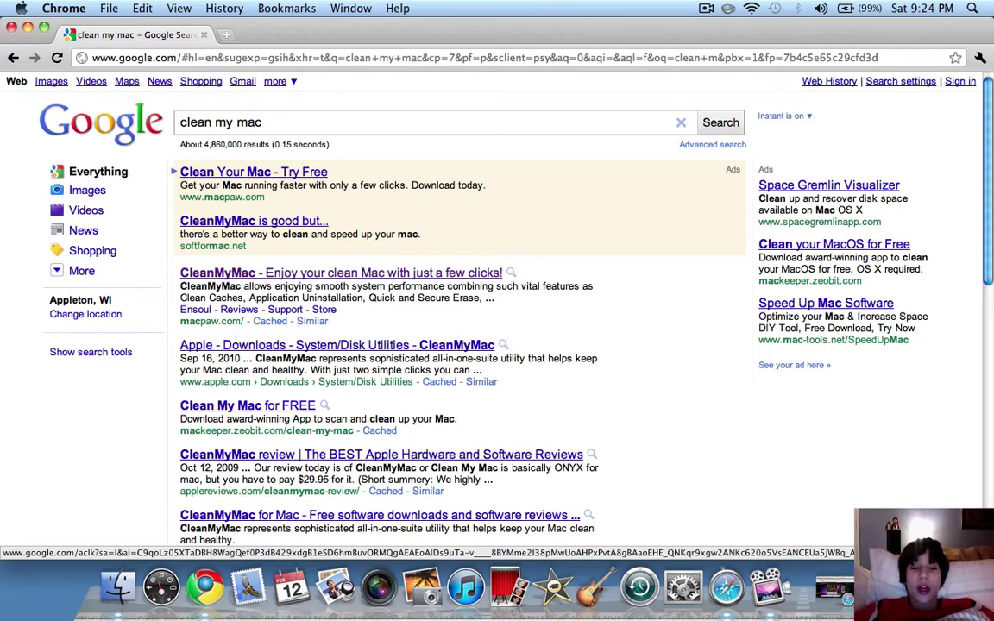
click(397, 345)
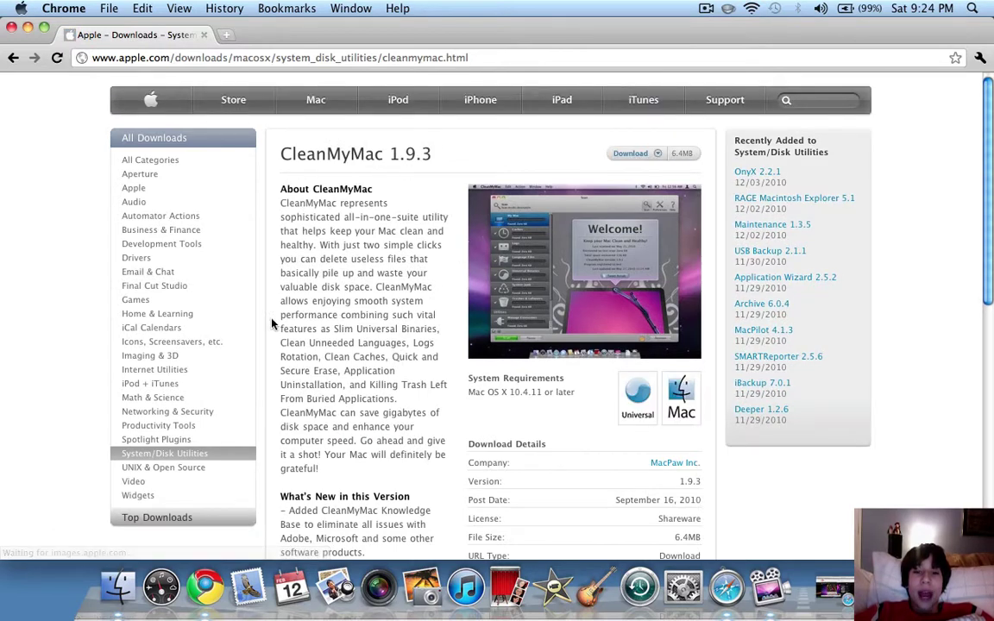
- Refine the Google search to 'clean my mac torrnet 1.9.3' and view the CleanMyMac 1.9.3 torrent result
click(13, 57)
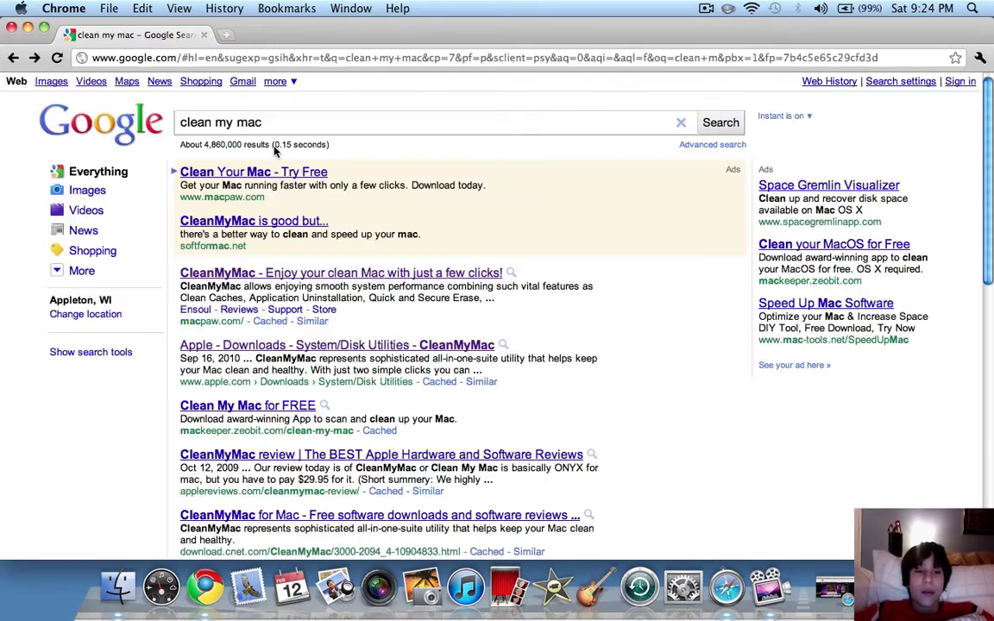
click(326, 124)
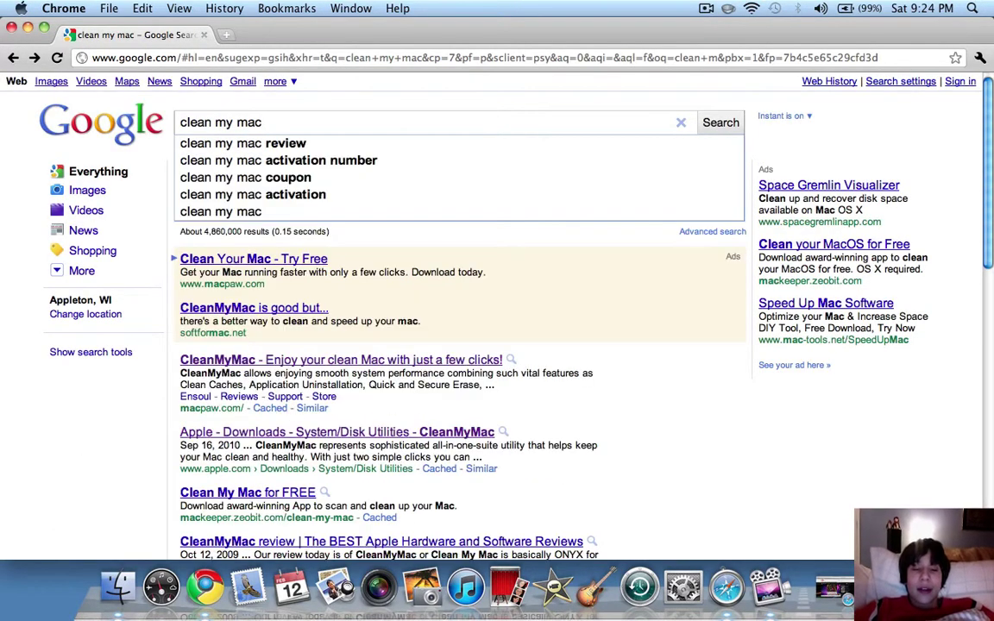
text(torrnet)
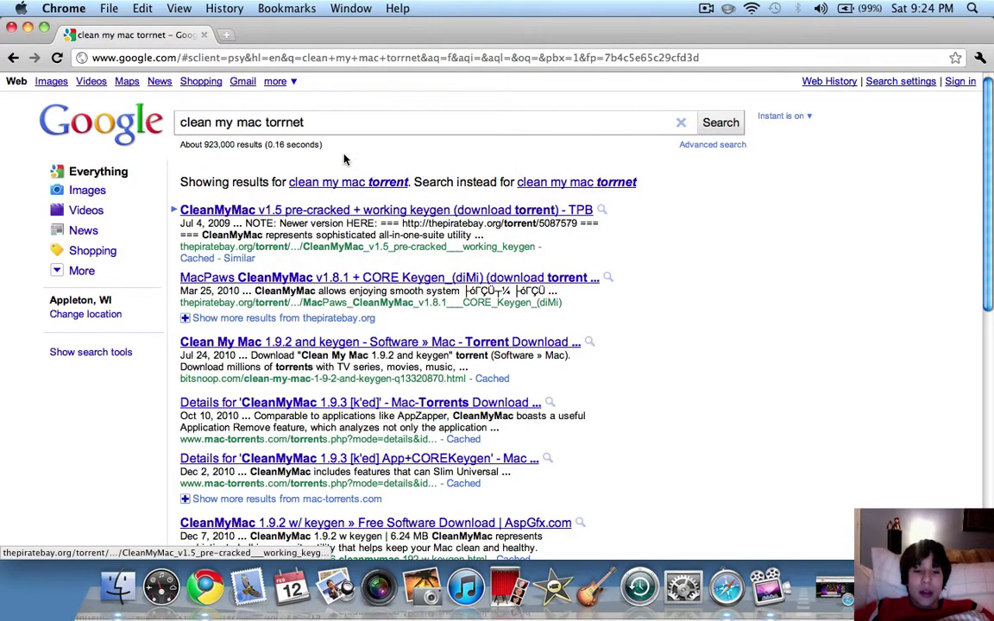
scroll(337, 276, down, 3)
scroll(327, 395, up, 3)
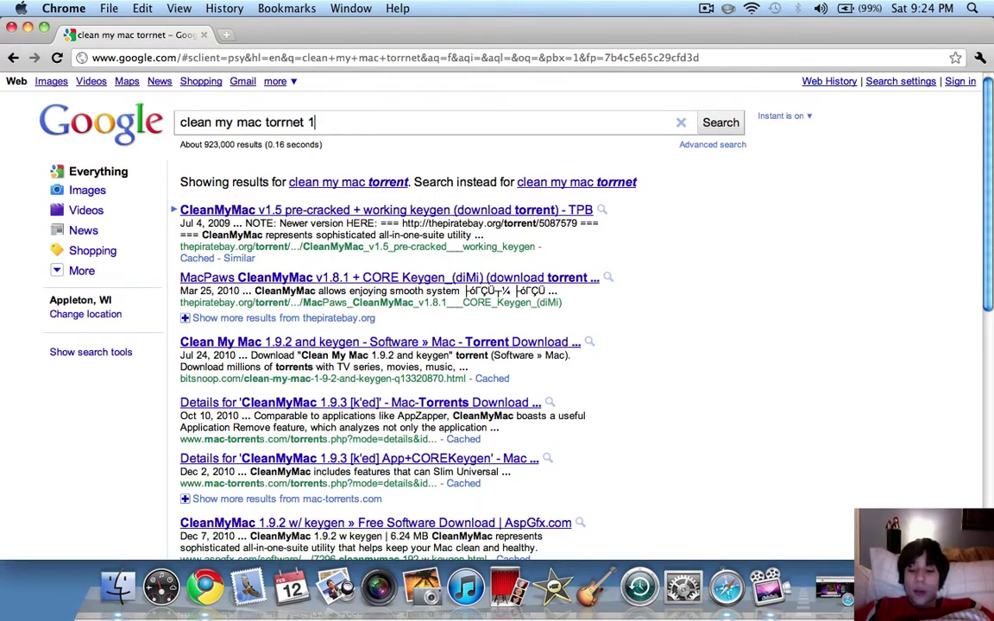
text(1.9.2)
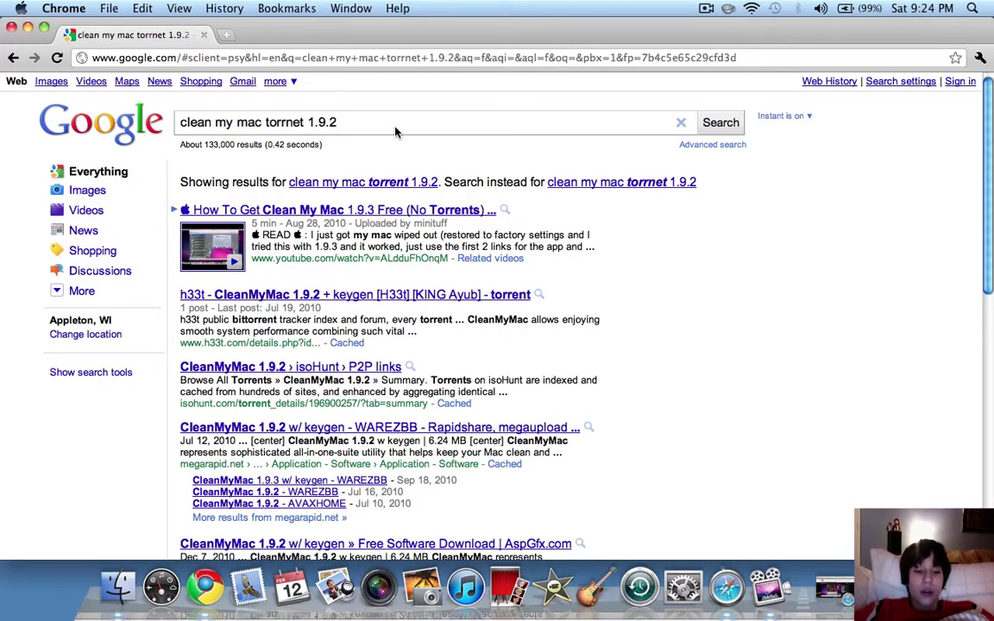
key(BackSpace)
text(3)
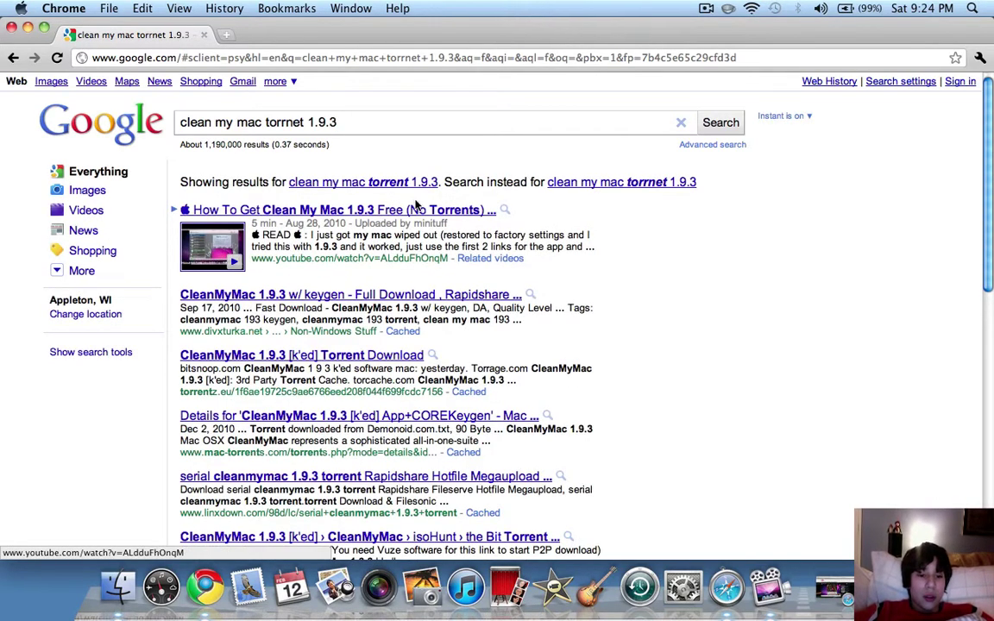
scroll(416, 205, down, 3)
click(352, 257)
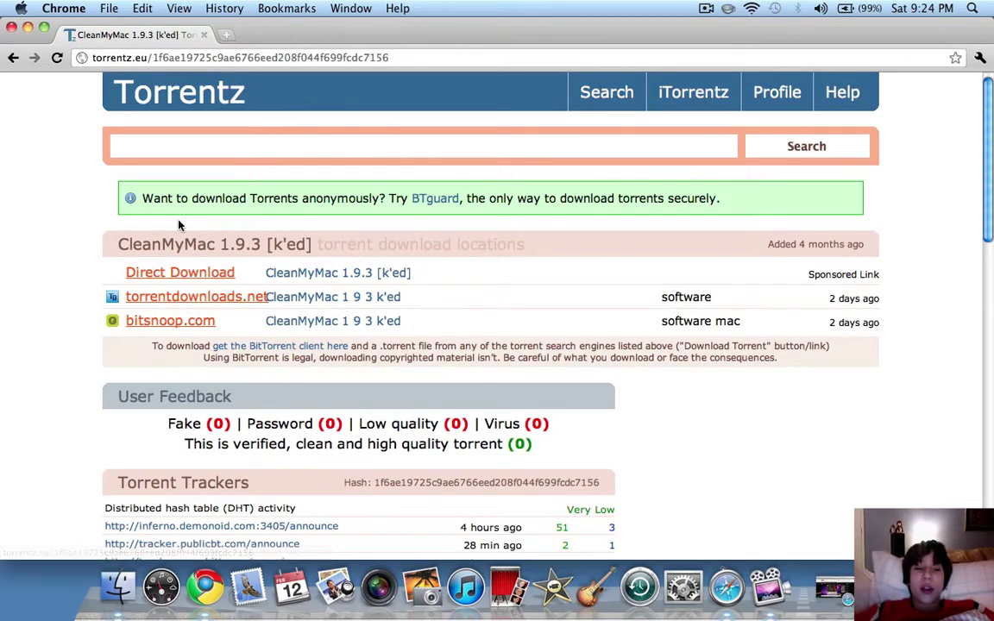
click(13, 58)
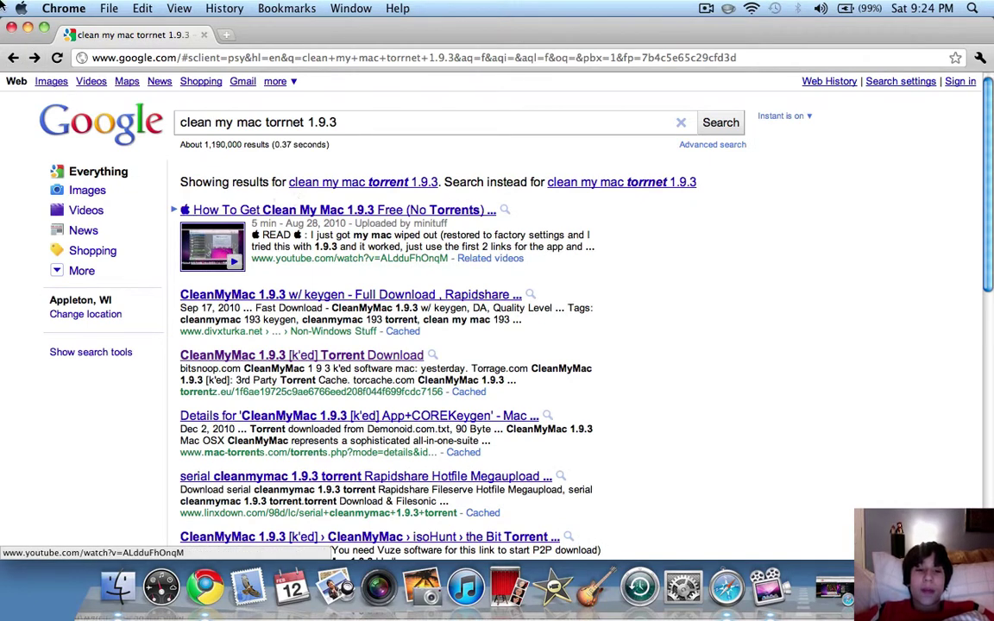
- Hide Chrome and launch CleanMyMac through Spotlight by searching 'cle'
key(super+h)
click(972, 8)
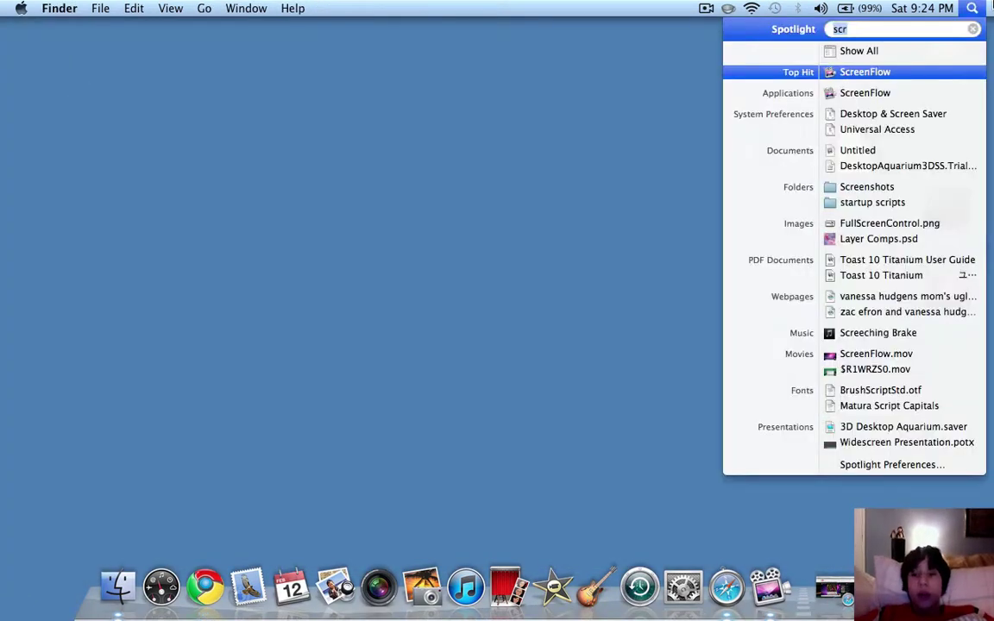
text(c)
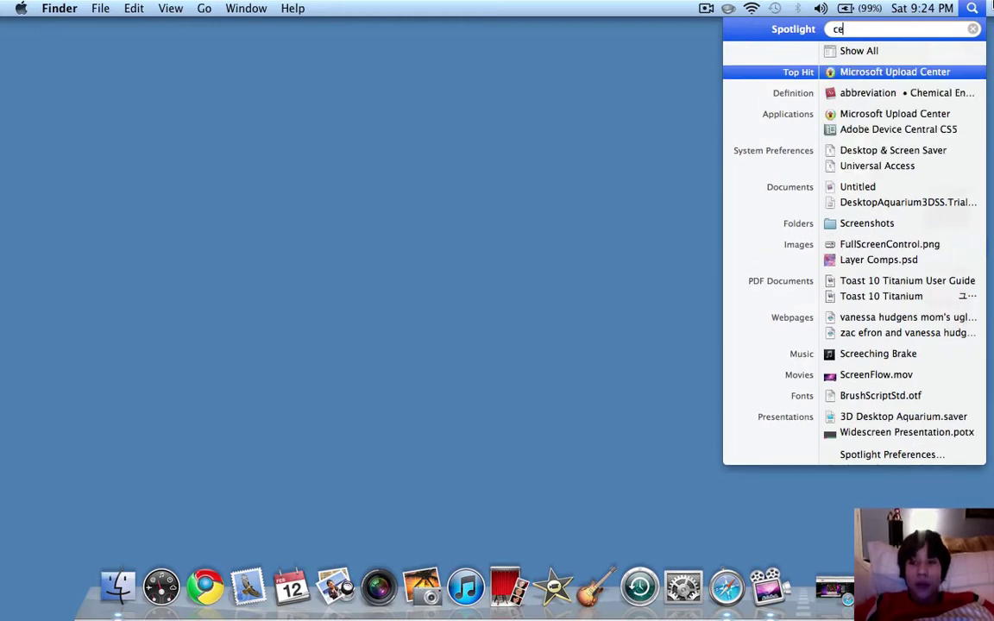
text(le)
key(Return)
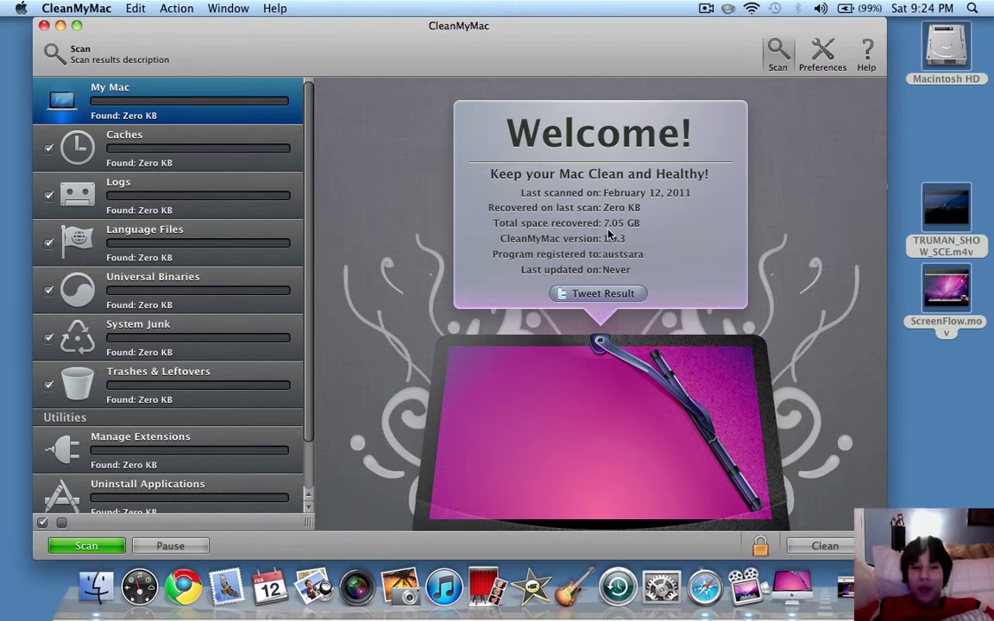
- Run a CleanMyMac junk scan, then minimize the CleanMyMac window
click(111, 547)
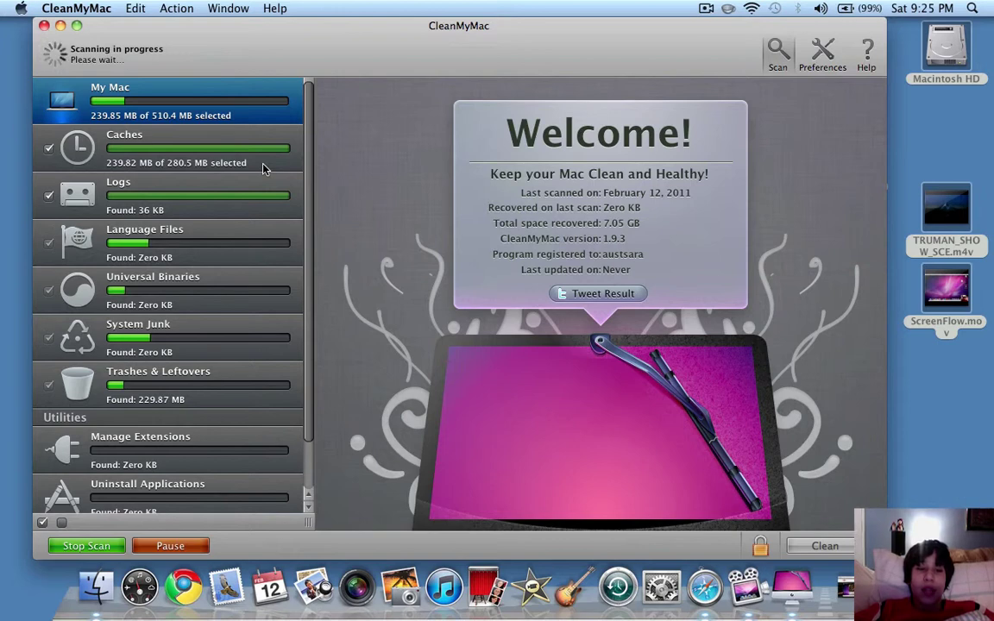
click(60, 25)
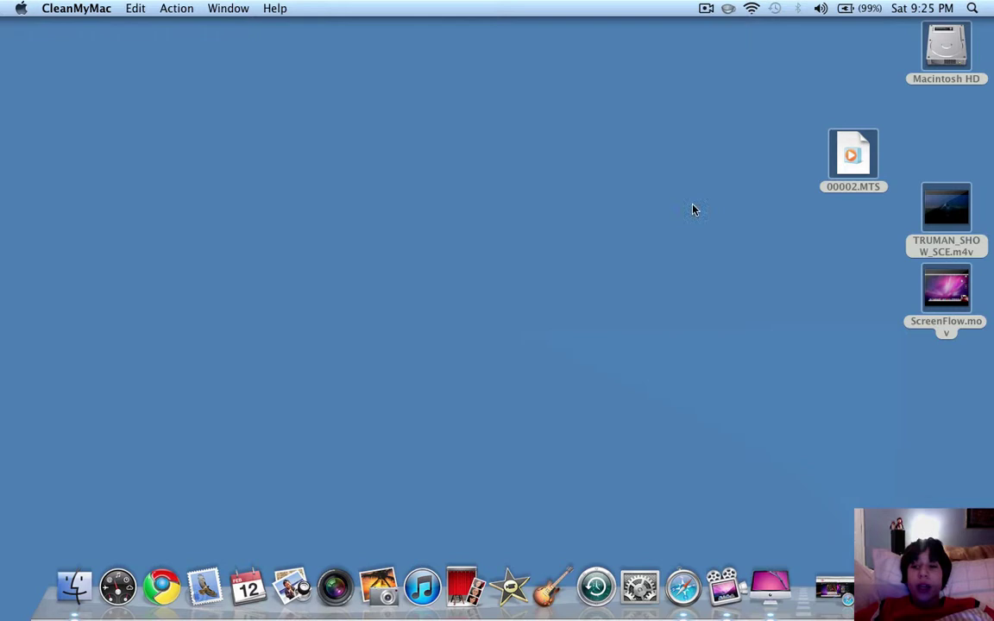
- Create a new desktop folder named Everything
click(698, 297)
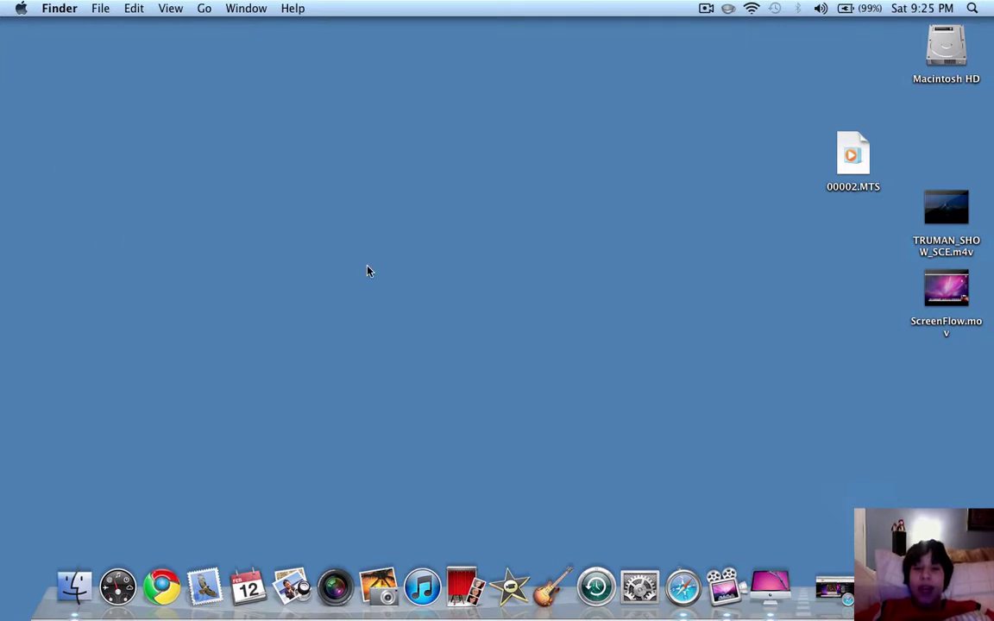
drag(920, 119, 987, 176)
right_click(721, 129)
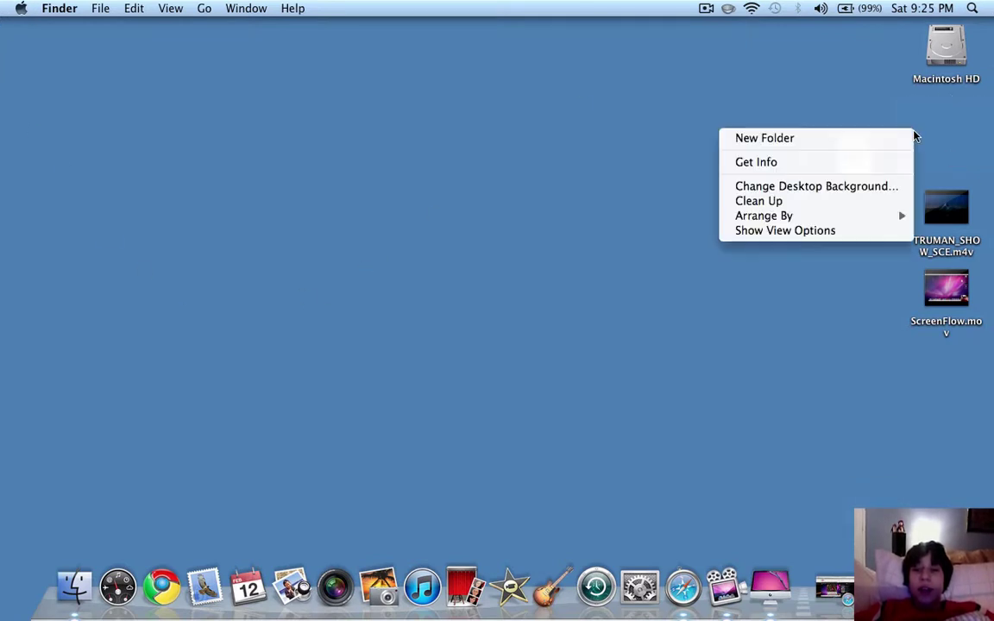
click(893, 142)
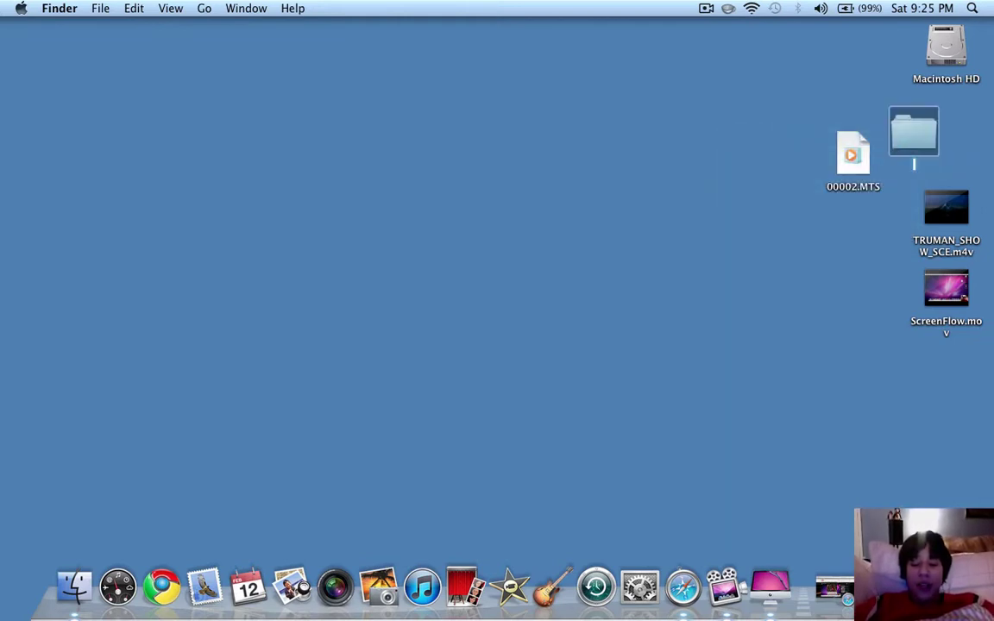
text(Everythi)
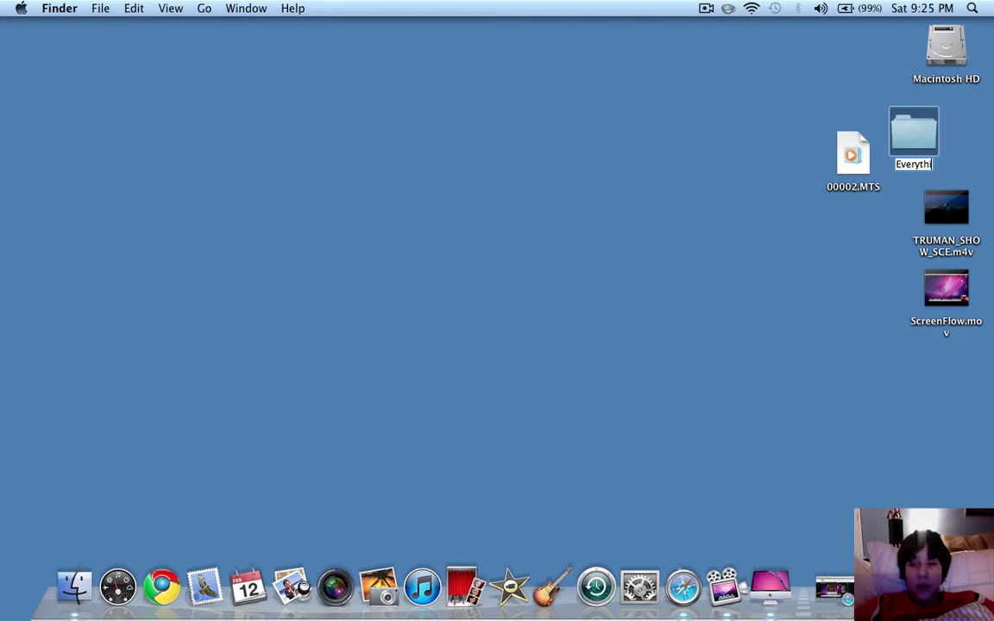
text(ng)
key(Return)
- Select and nudge the three video files, then move the Everything folder to the Trash
click(617, 301)
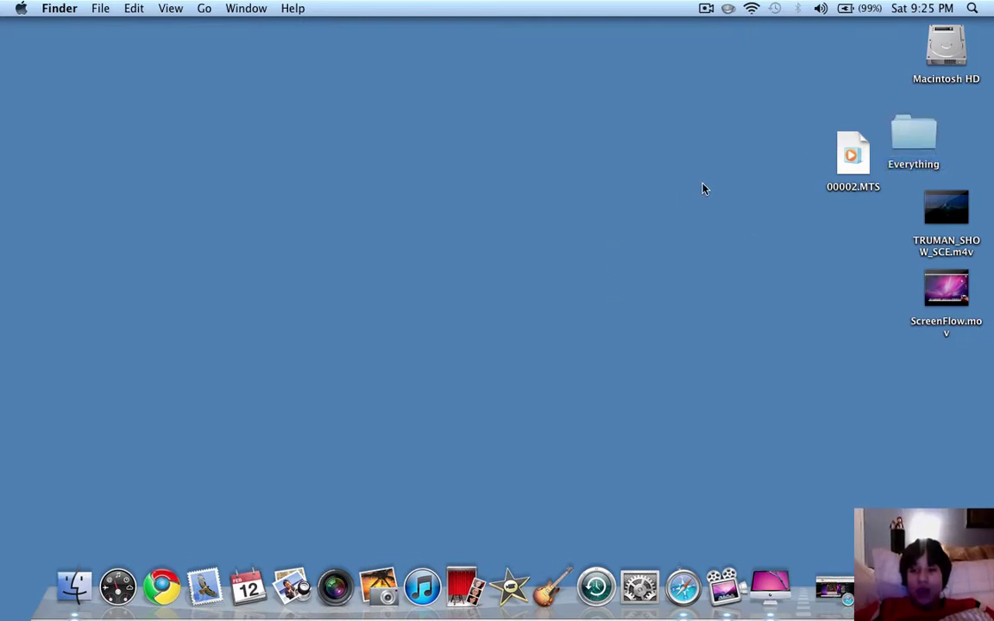
drag(800, 170, 984, 329)
drag(946, 289, 940, 192)
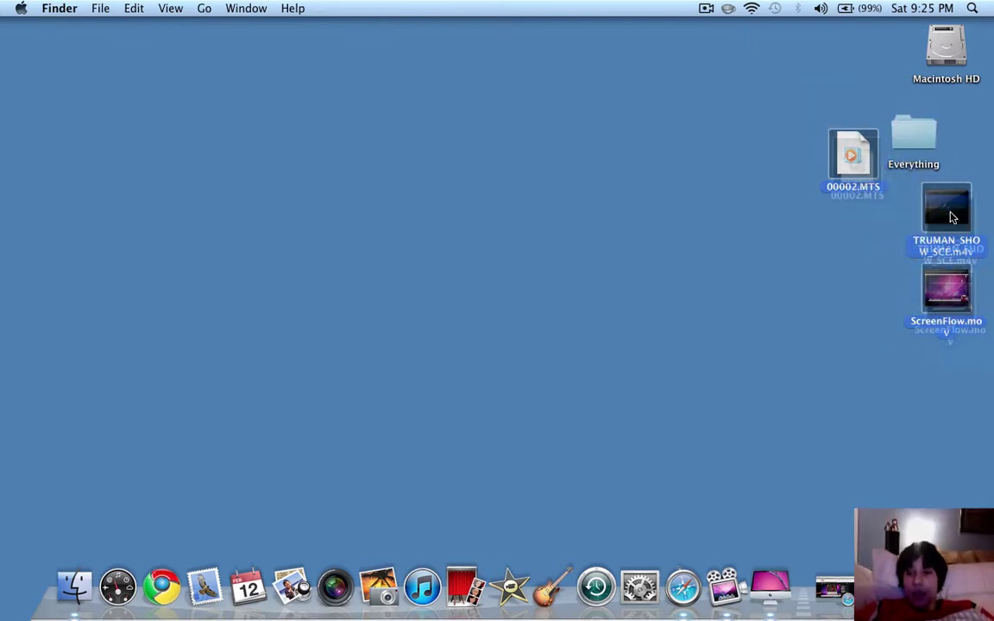
drag(951, 218, 949, 227)
click(919, 133)
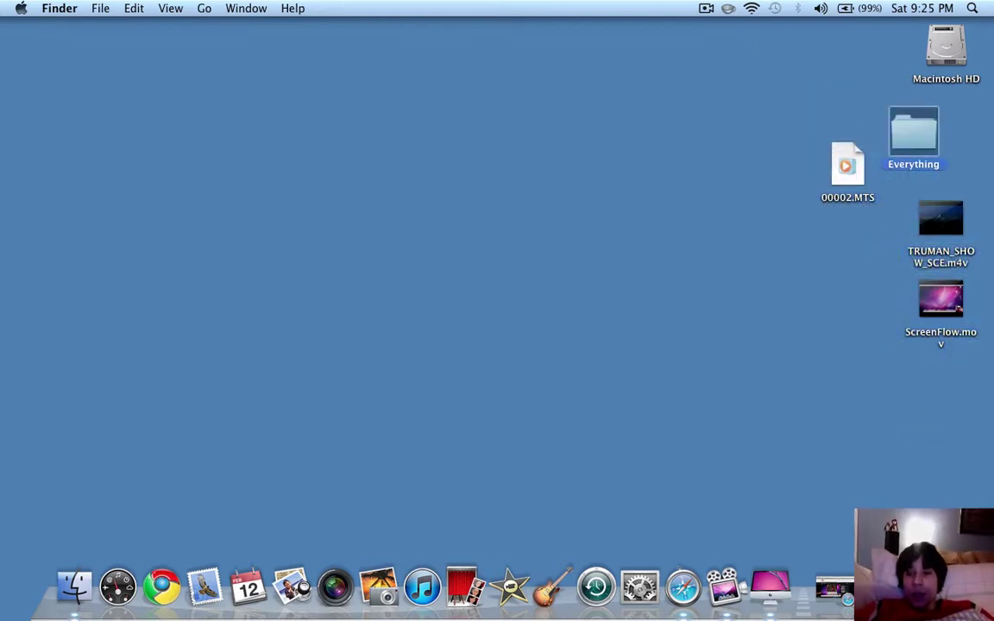
key(super+BackSpace)
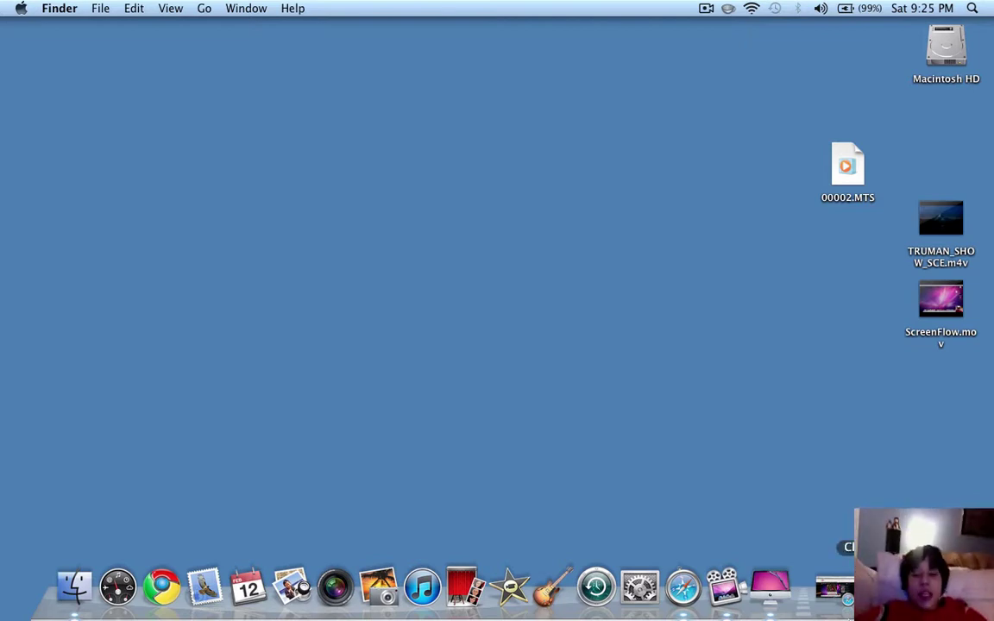
- Check Accounts > Login Items, selecting Caffeine alongside RightZoom, then go back to Show All
click(641, 588)
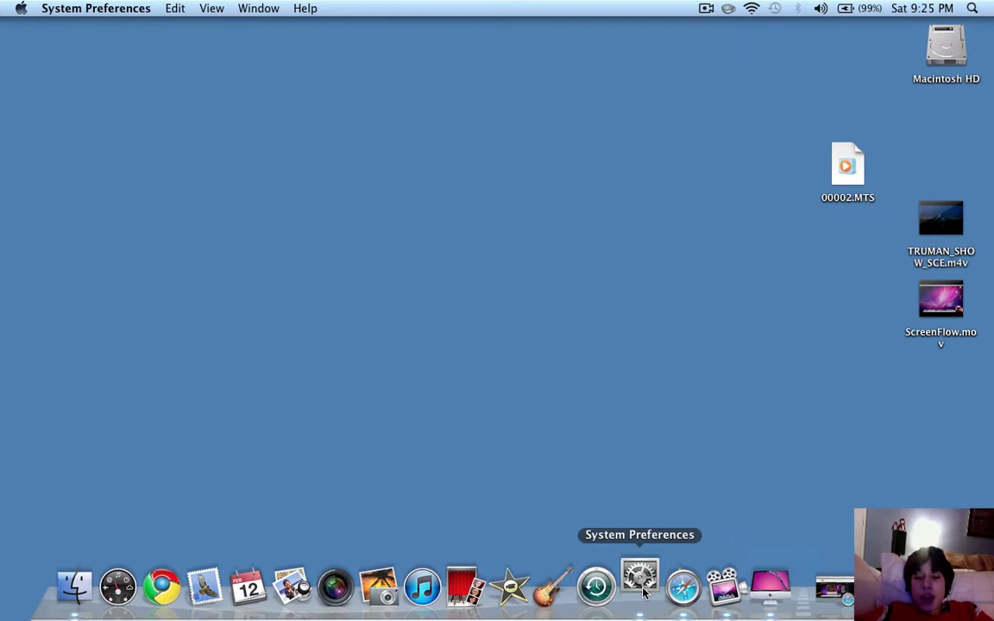
click(249, 399)
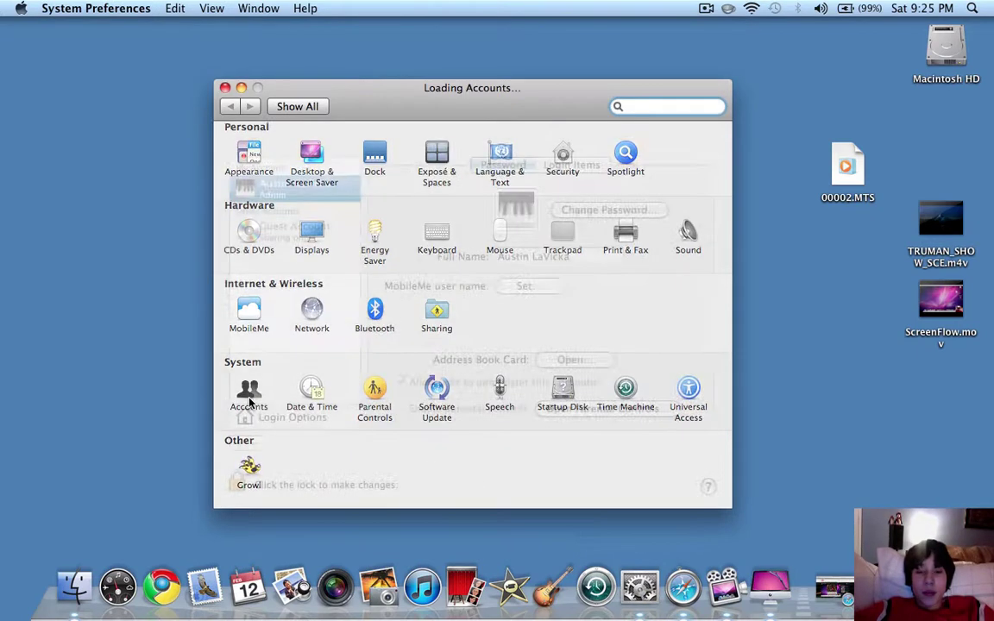
click(574, 148)
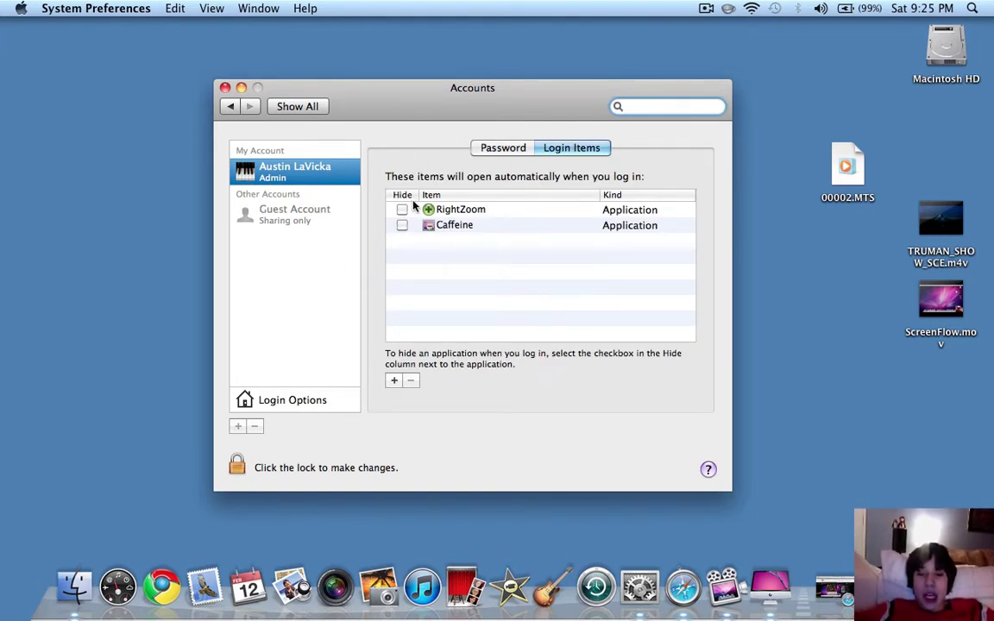
click(437, 226)
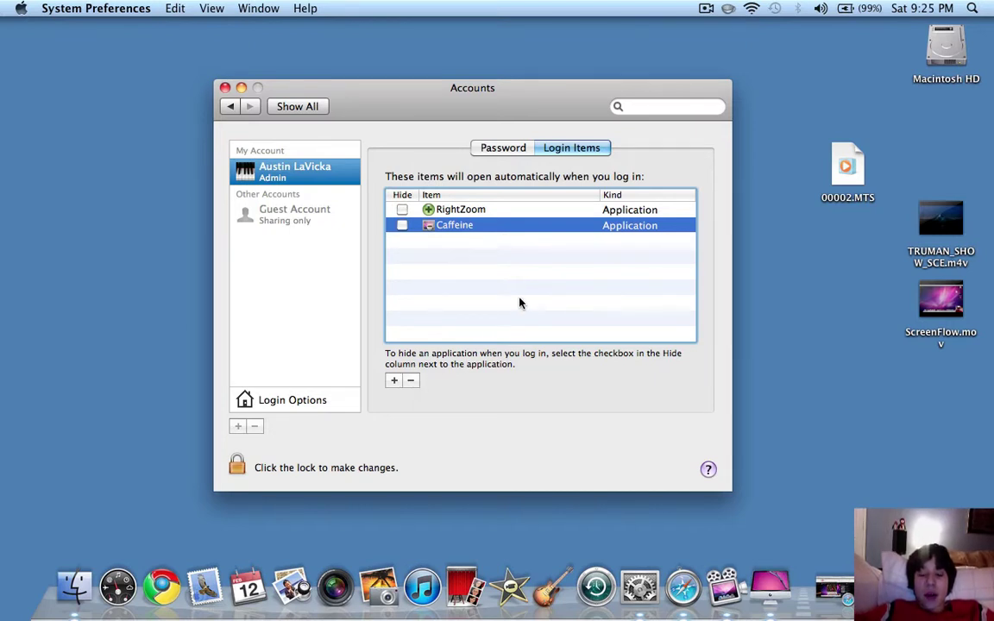
click(230, 107)
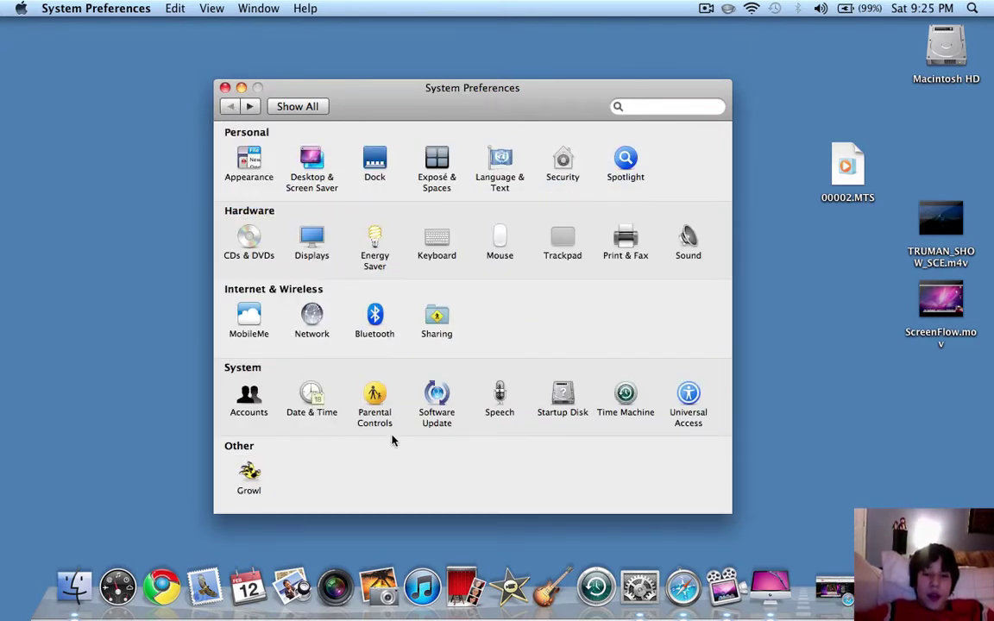
- Review Internet, DVD or CD, and Web Sharing in the Sharing pane, then close System Preferences
click(435, 321)
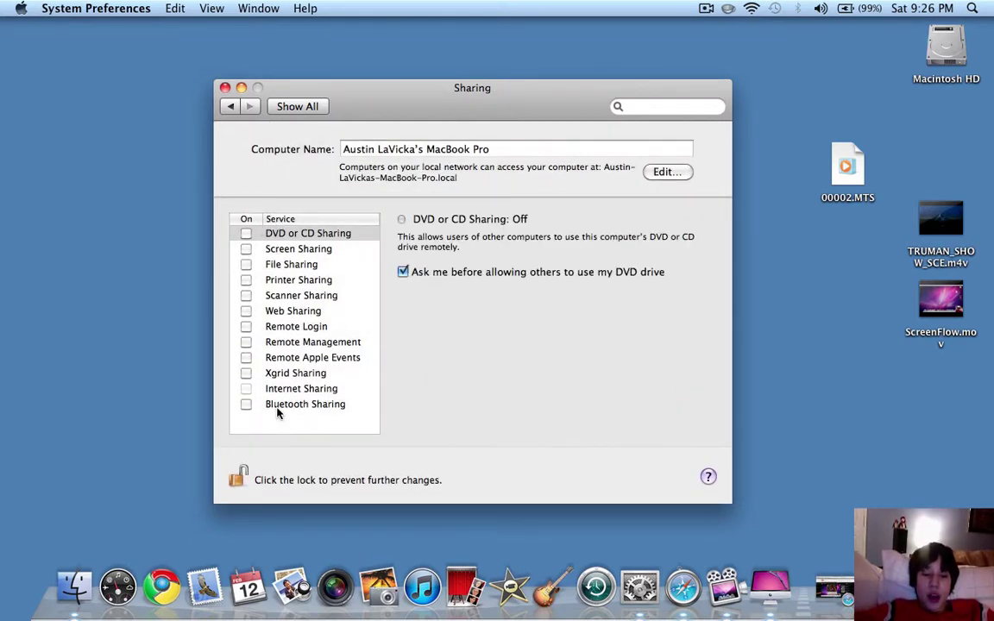
click(259, 388)
click(285, 233)
click(299, 308)
click(304, 233)
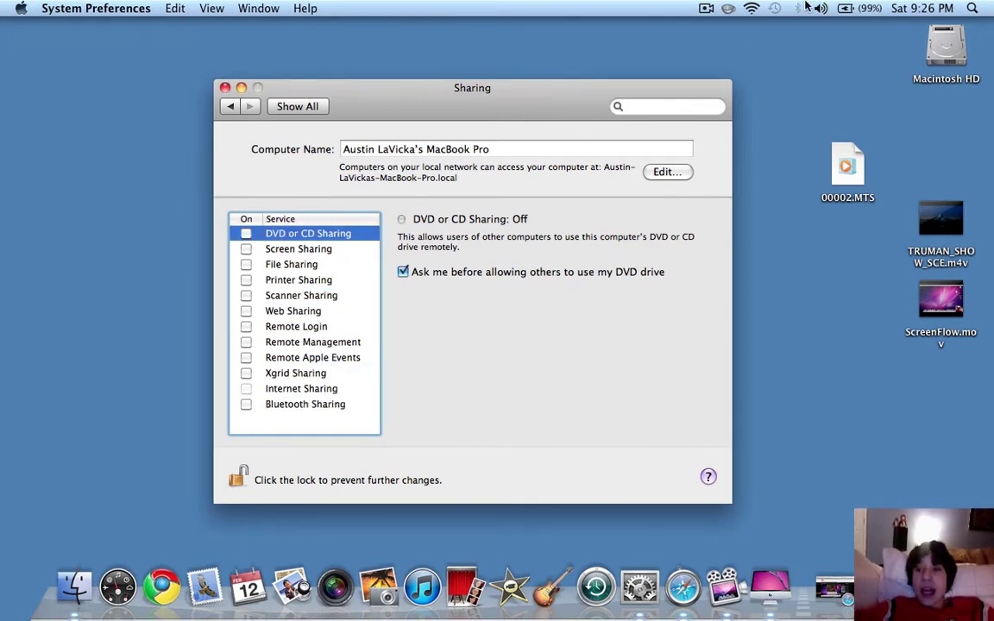
click(230, 106)
click(224, 88)
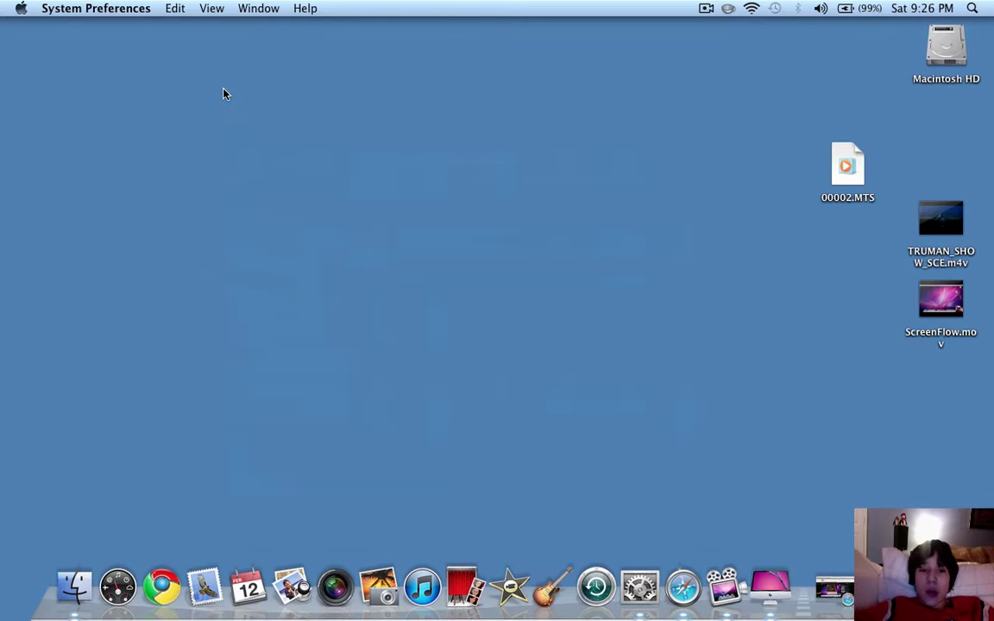
- Open and dismiss the Bluetooth status menu and Spotlight search without changing anything
click(795, 7)
click(795, 8)
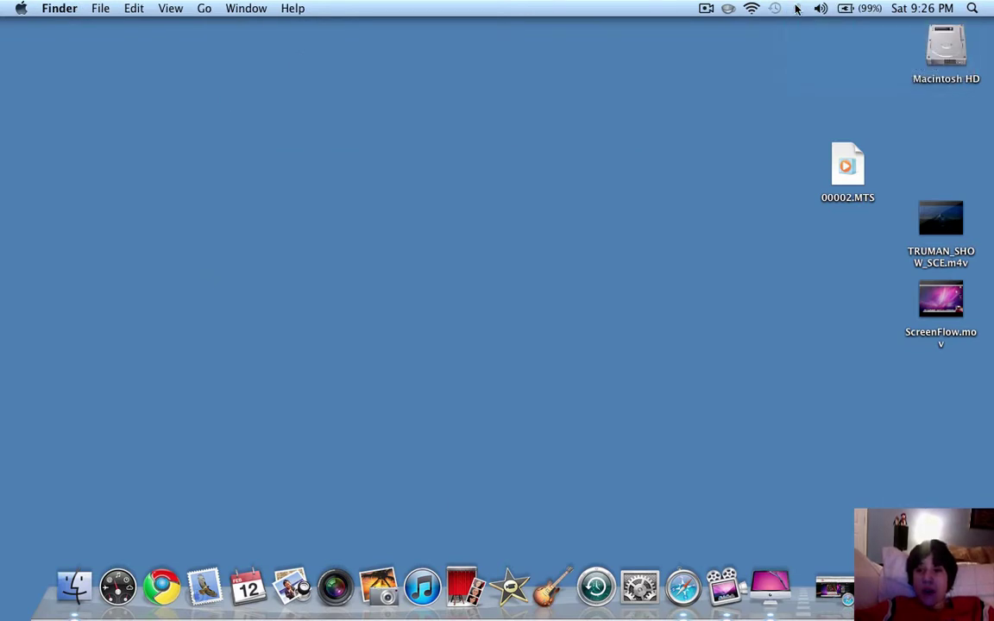
click(795, 8)
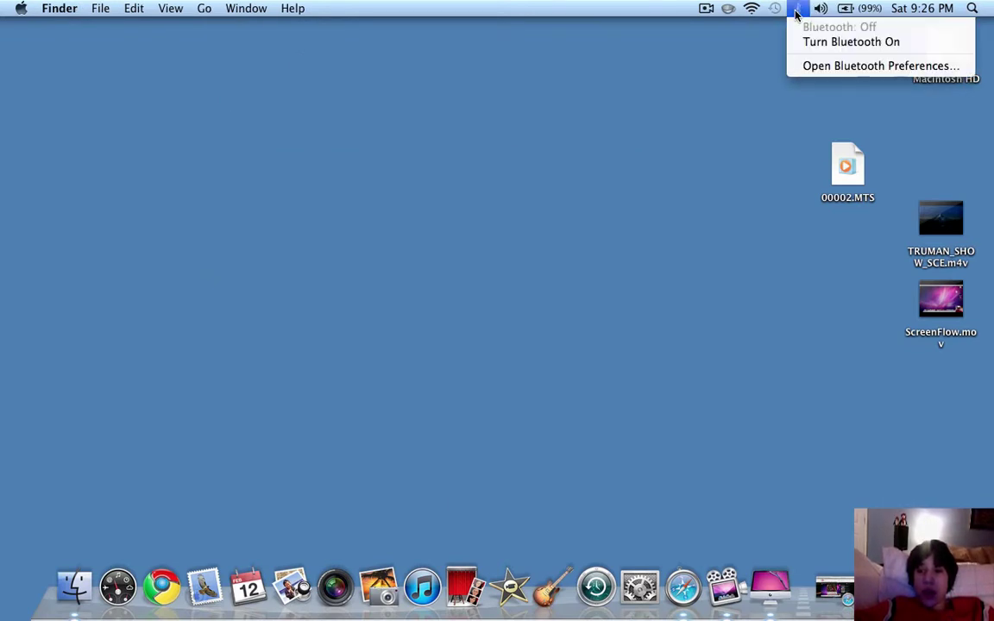
key(Escape)
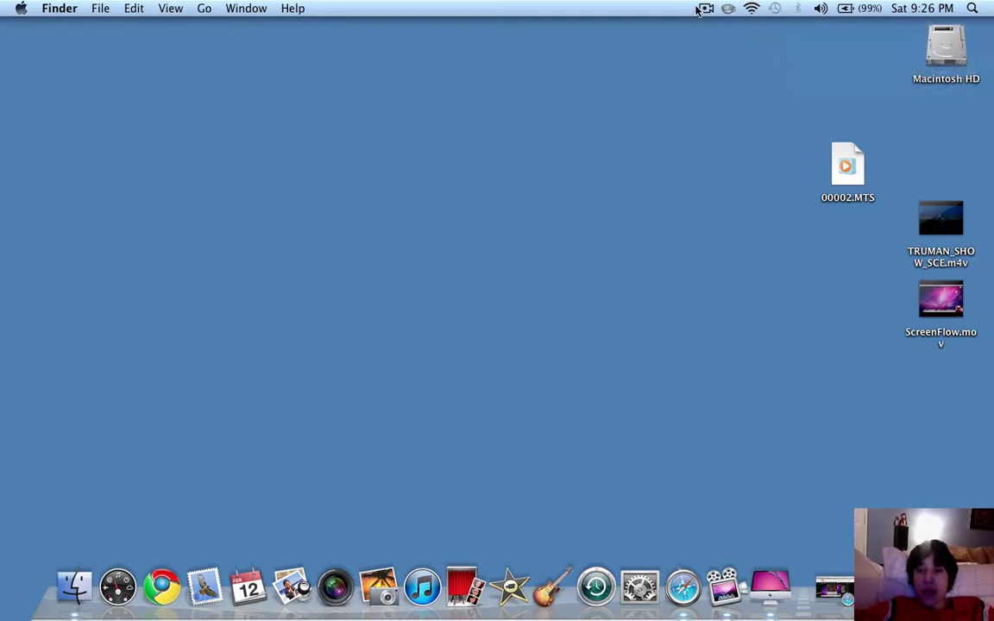
click(971, 8)
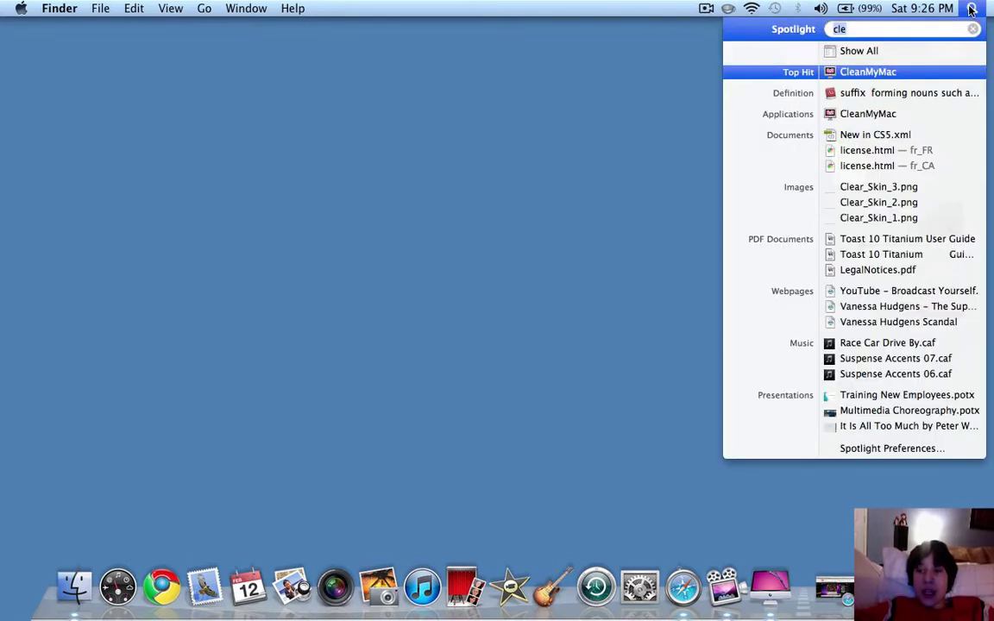
click(971, 8)
click(971, 8)
key(Escape)
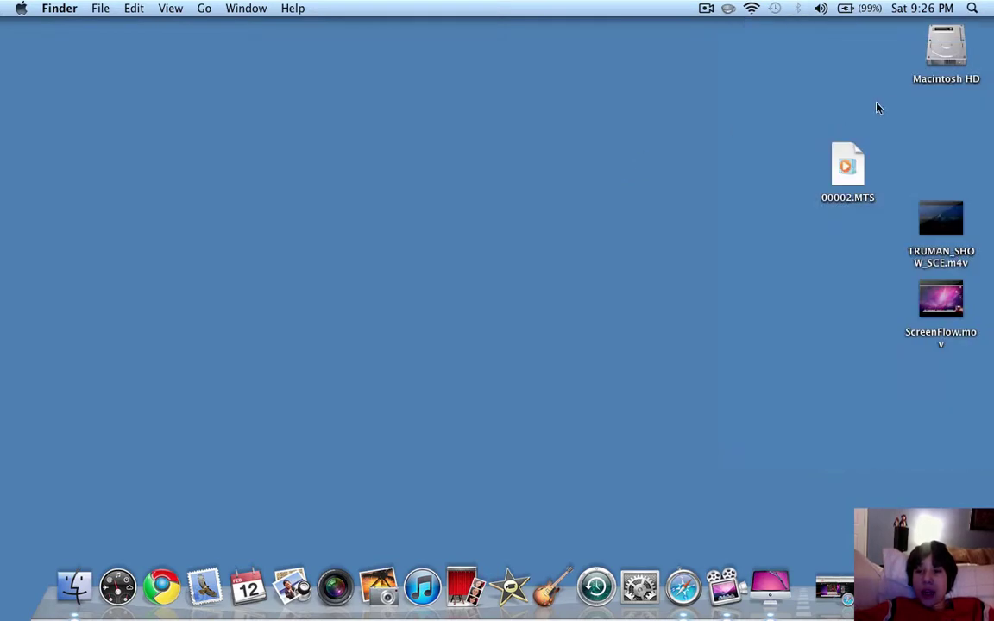
- Browse Macintosh HD > Applications > Utilities and launch Disk Utility
double_click(941, 45)
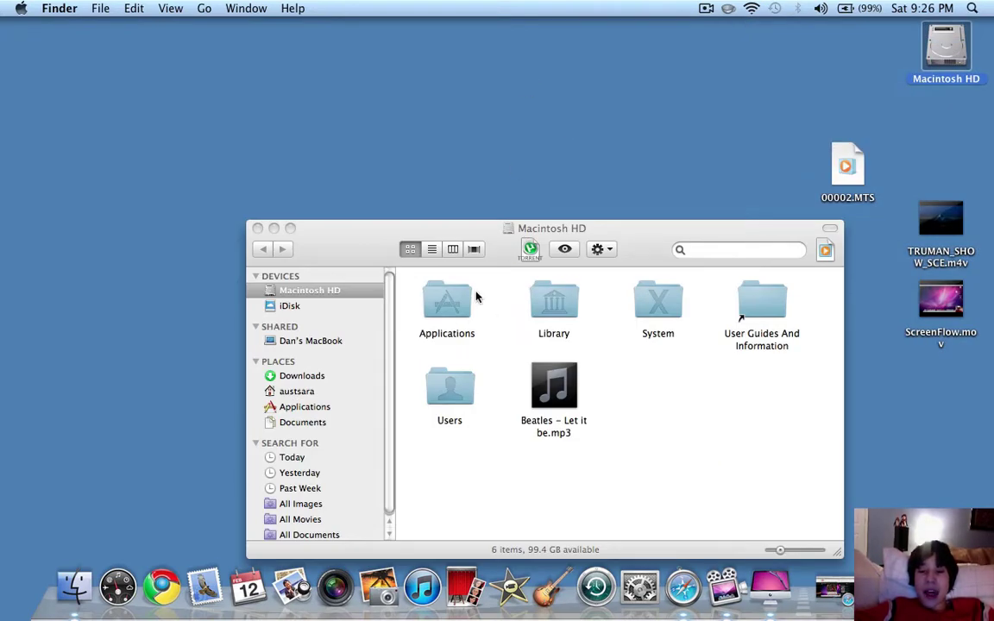
click(448, 298)
right_click(447, 284)
click(448, 284)
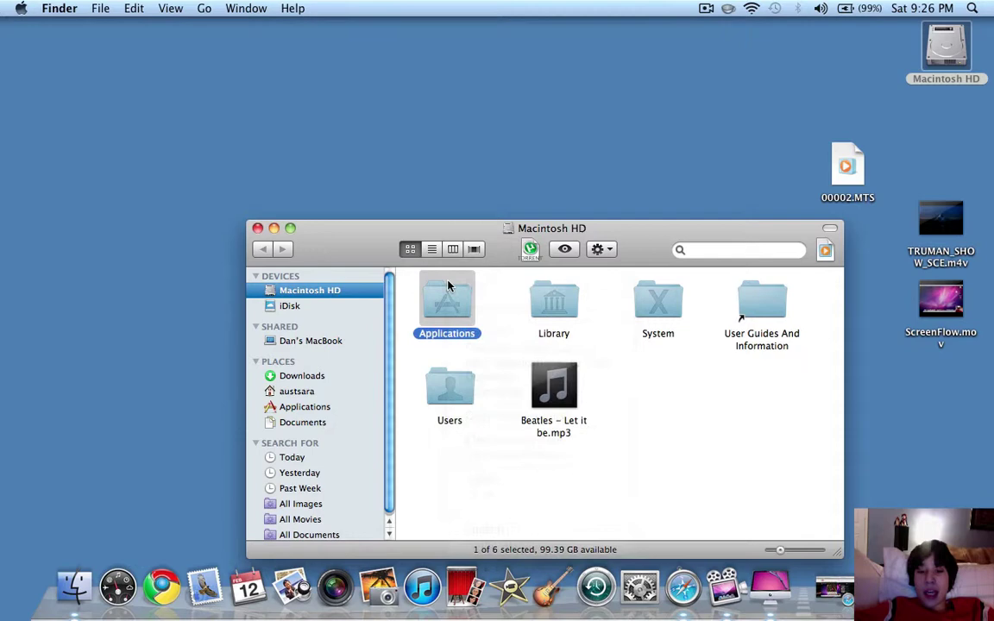
double_click(448, 287)
scroll(447, 286, down, 5)
double_click(448, 294)
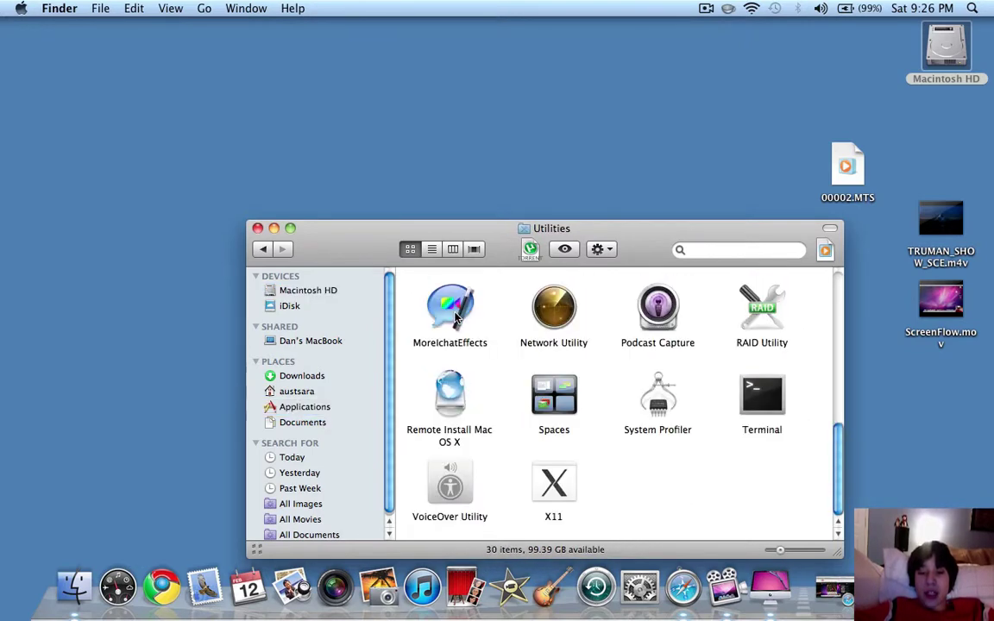
scroll(623, 458, up, 5)
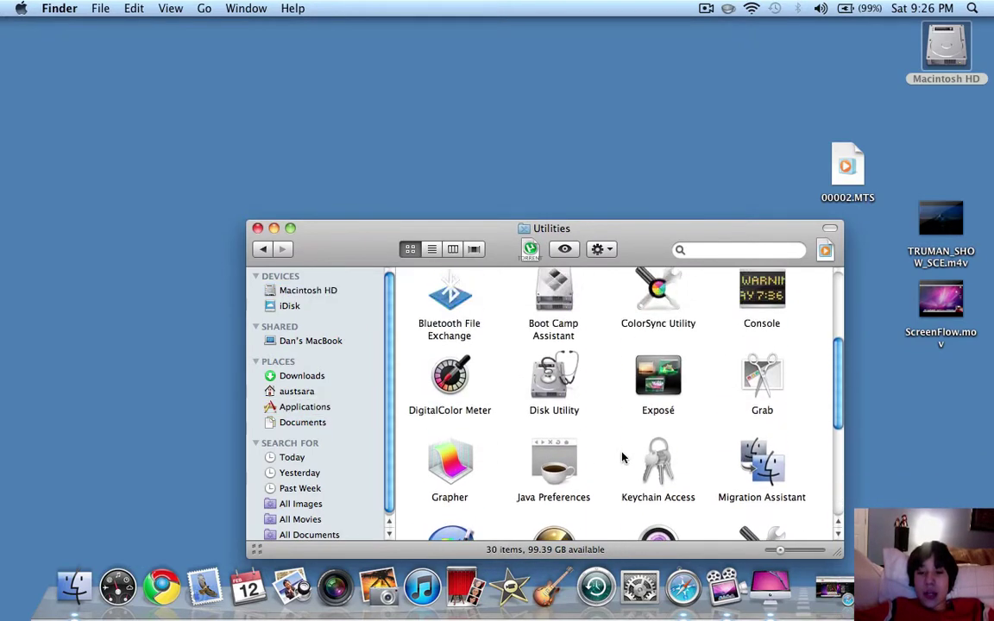
double_click(550, 431)
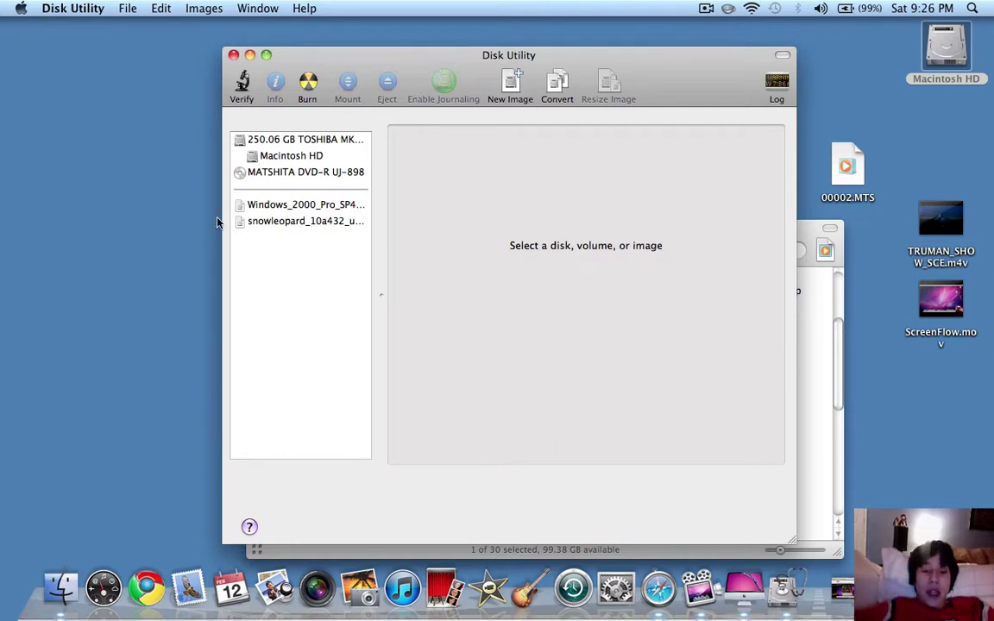
- Inspect the 250.06 GB TOSHIBA disk and Macintosh HD volume (99.37 GB free), then quit Disk Utility
click(289, 144)
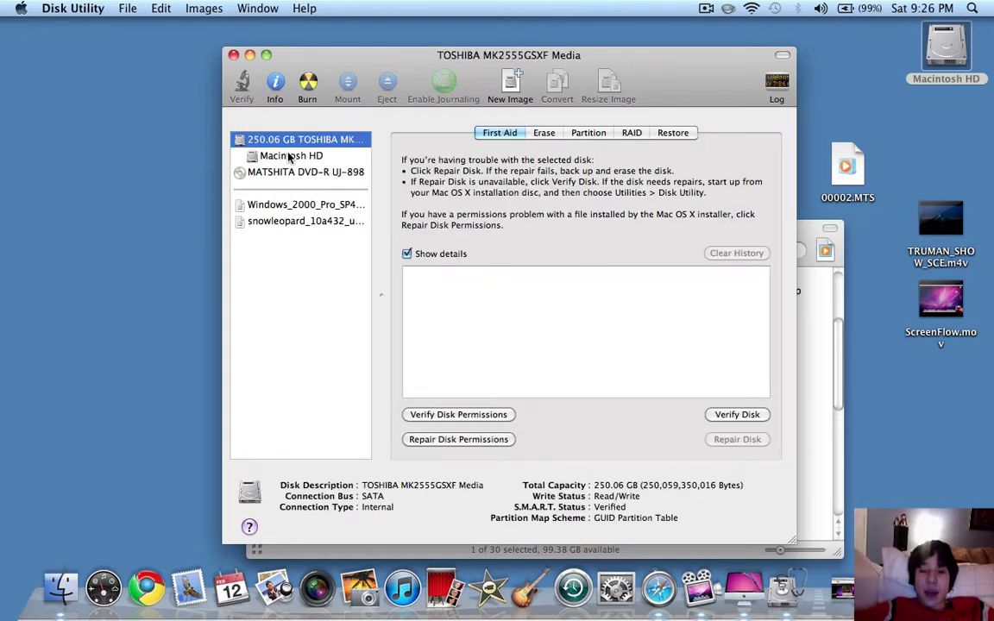
click(290, 156)
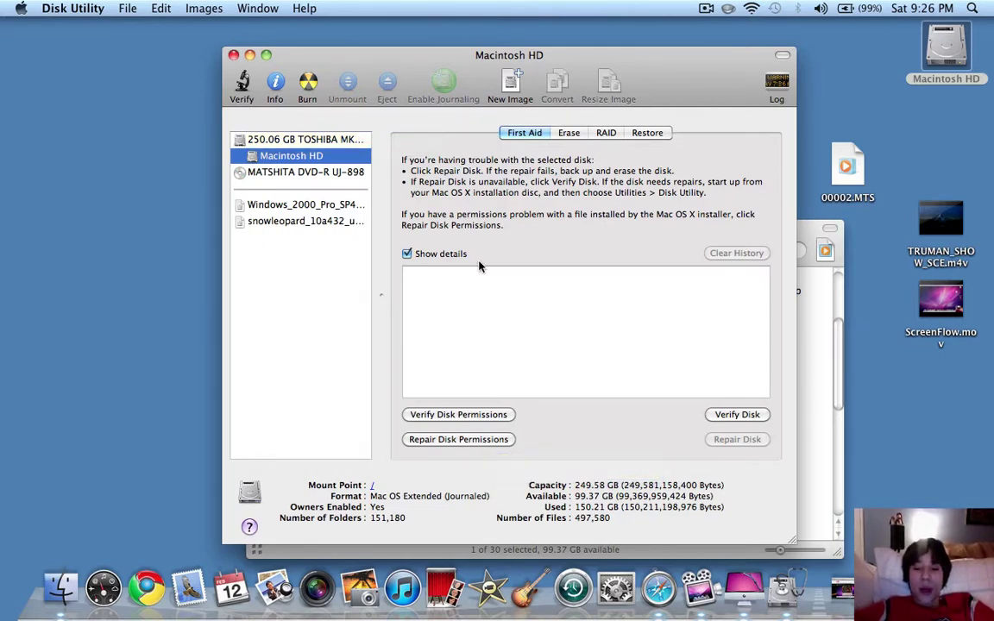
key(super+q)
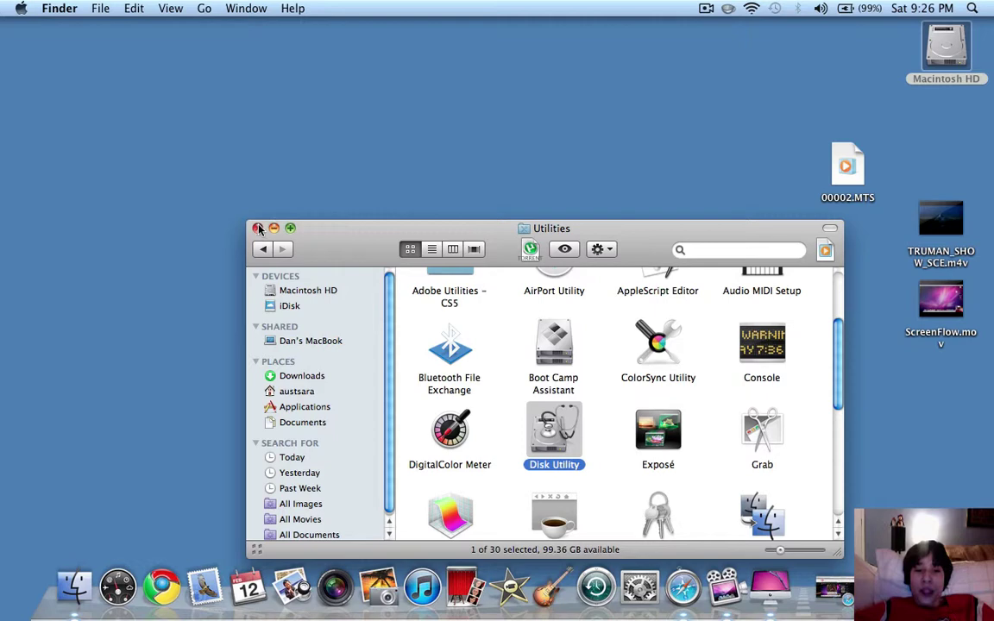
- Close the Finder Utilities folder window
click(257, 229)
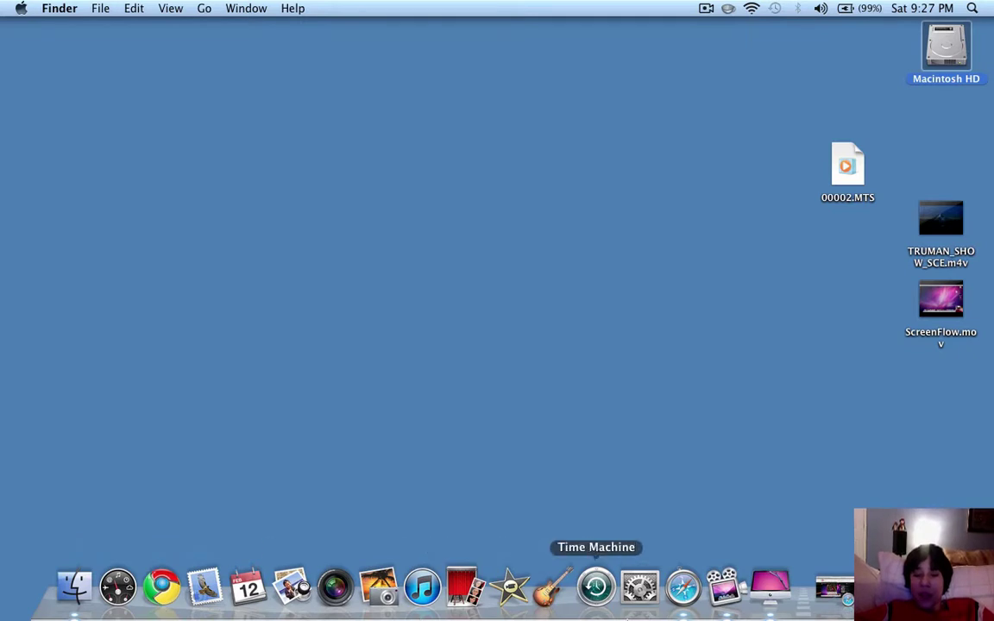
- Uncheck Translucent menu bar in Desktop & Screen Saver and return to the preferences overview
click(651, 603)
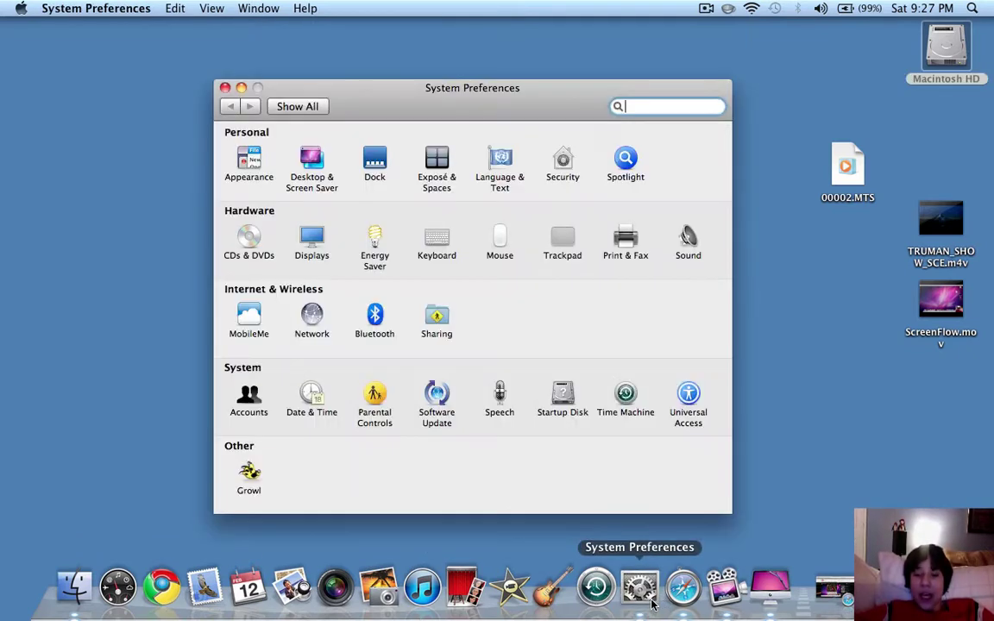
click(312, 166)
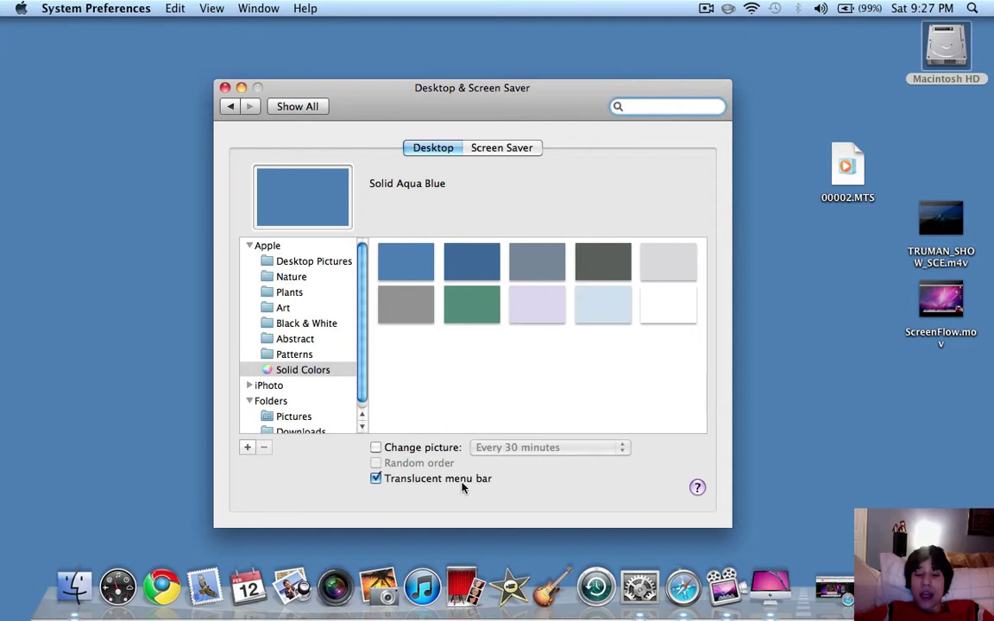
click(376, 480)
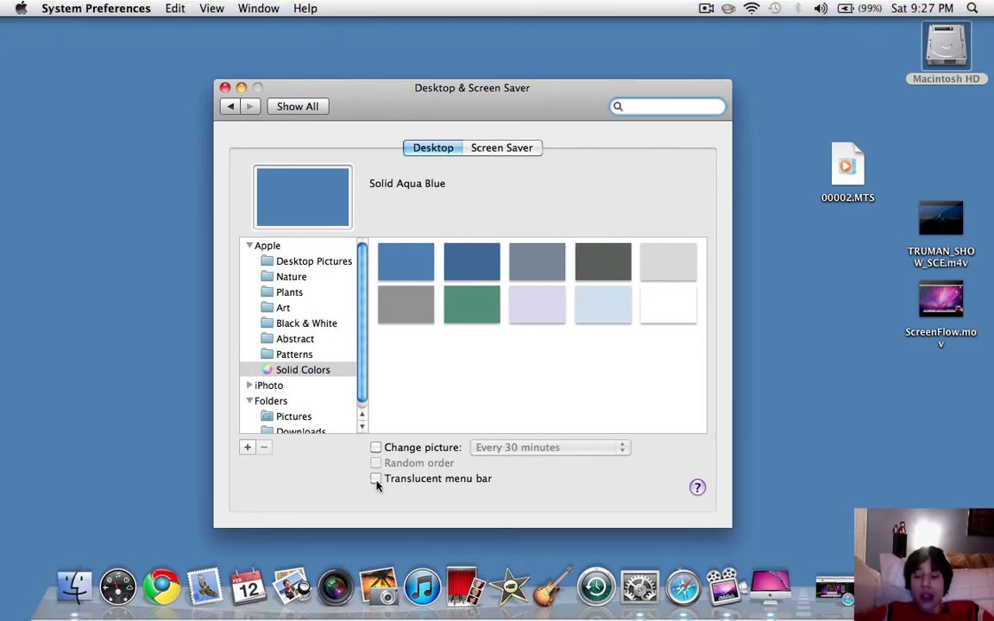
click(230, 106)
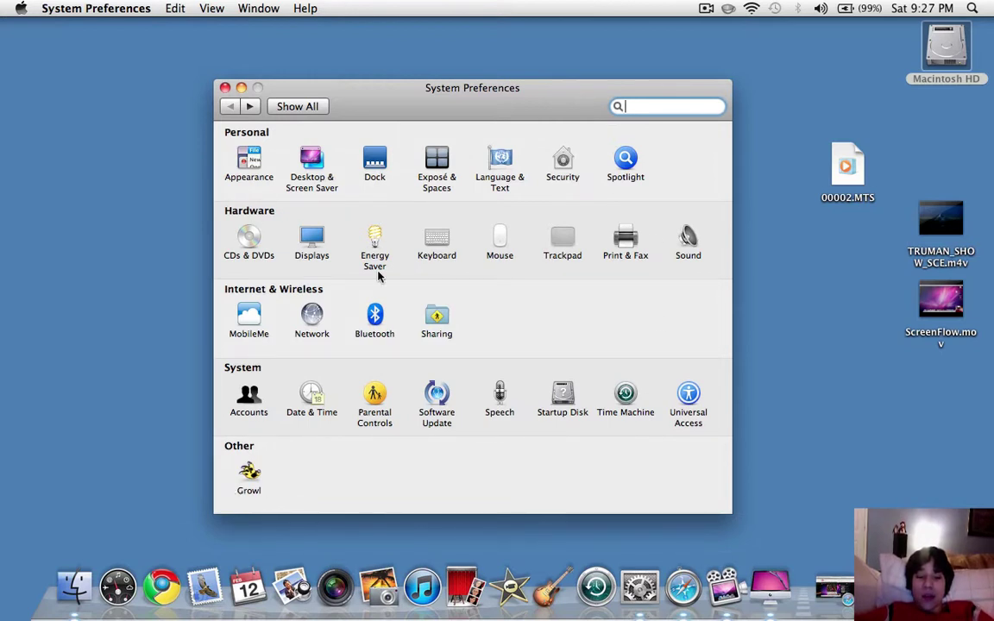
- Quit System Preferences, bring back the running CleanMyMac scan, and minimize its window
key(super+q)
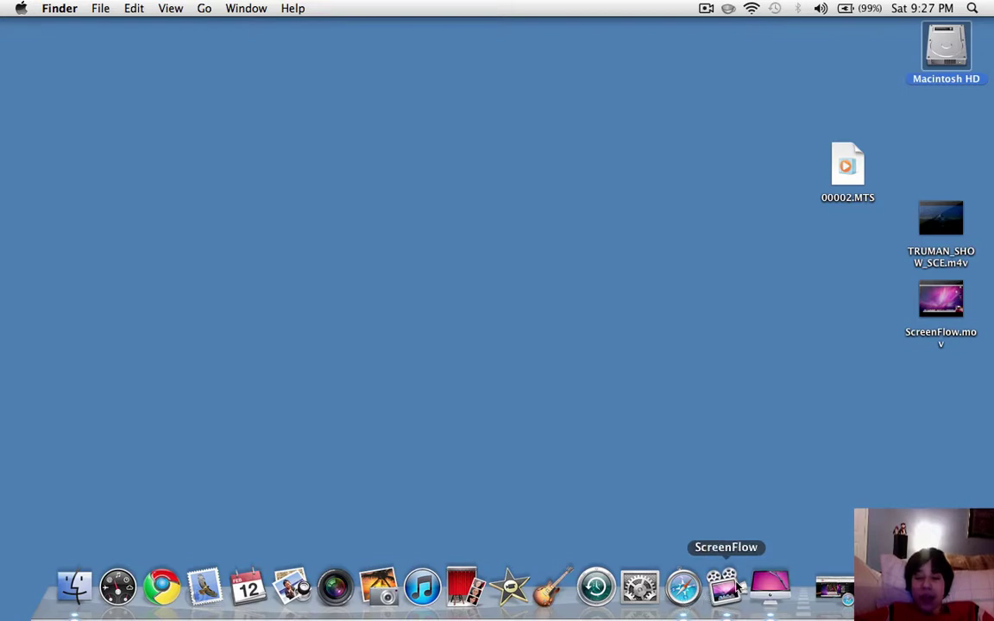
click(768, 586)
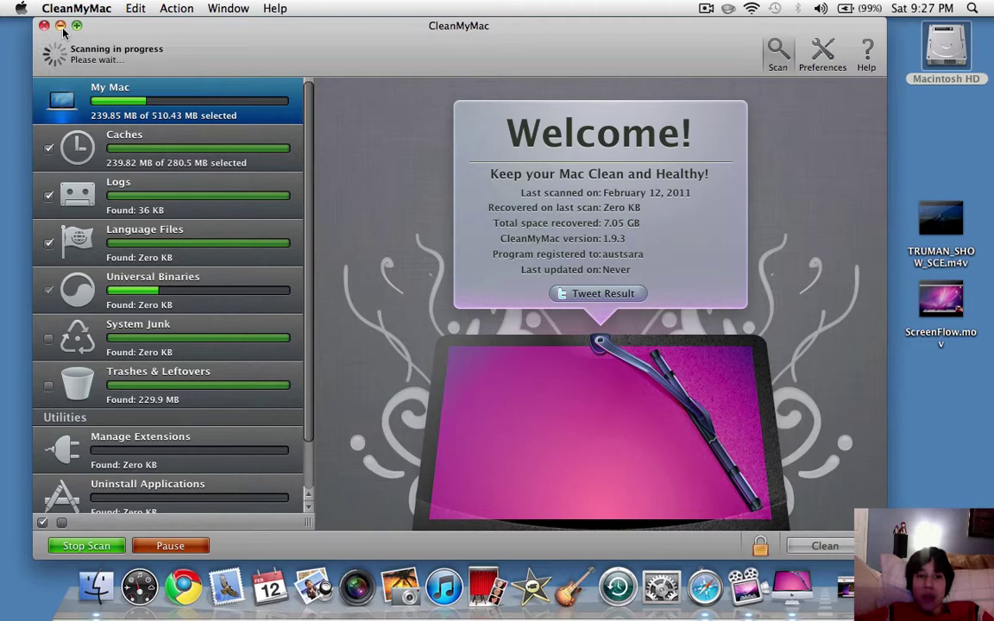
click(60, 26)
- Open the Applications folder on Macintosh HD and arrange the apps by name
click(951, 75)
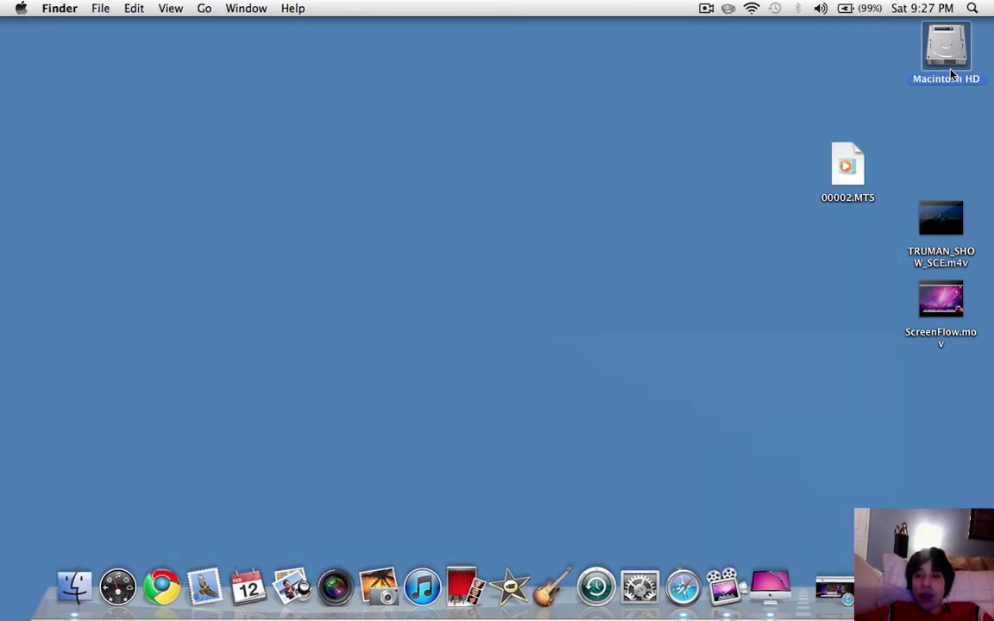
double_click(946, 52)
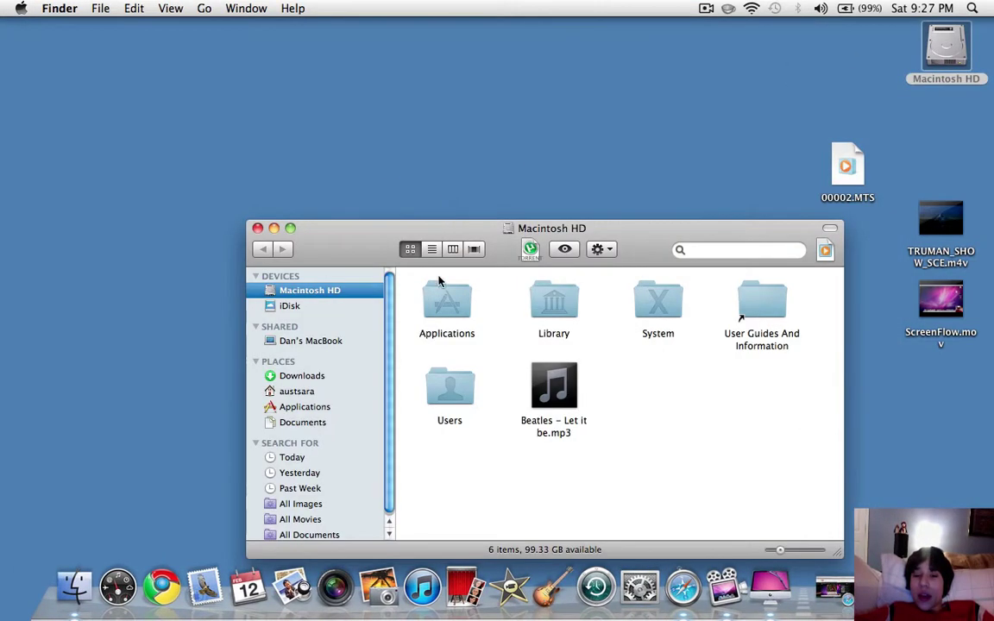
double_click(444, 301)
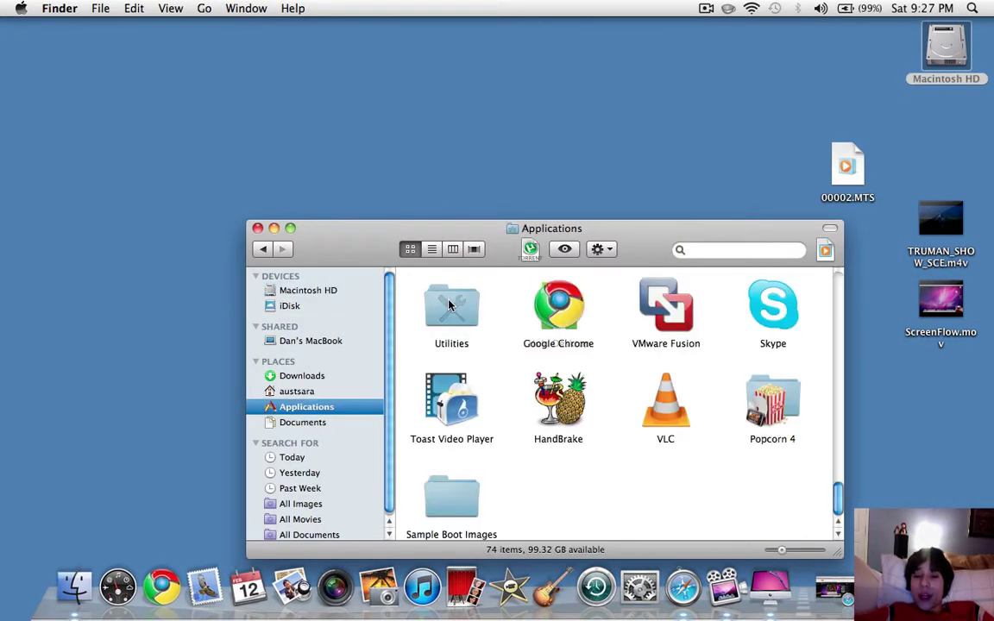
right_click(597, 501)
mouse_move(664, 528)
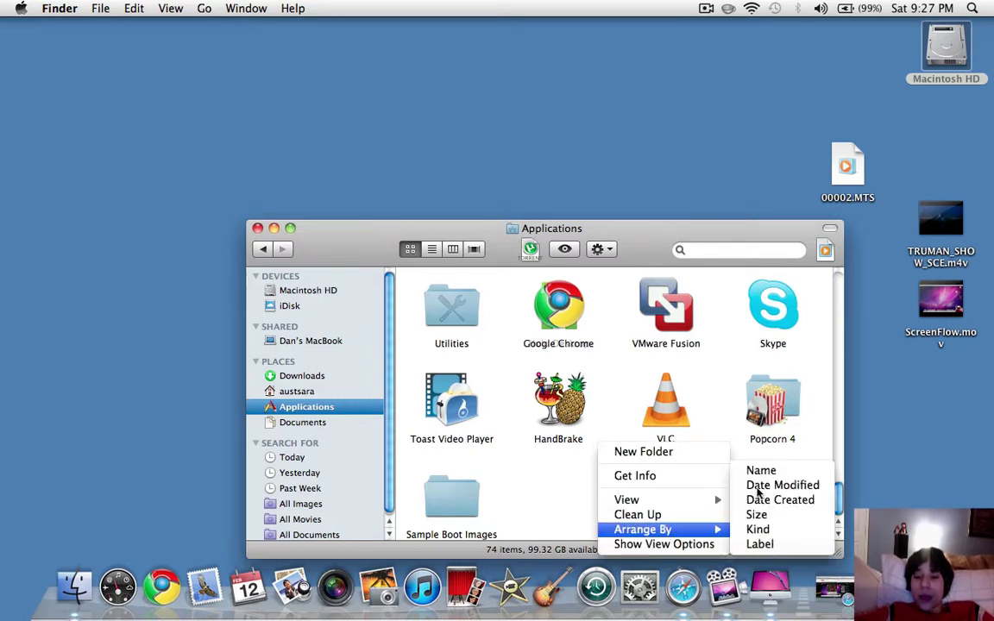
click(761, 470)
scroll(698, 466, up, 15)
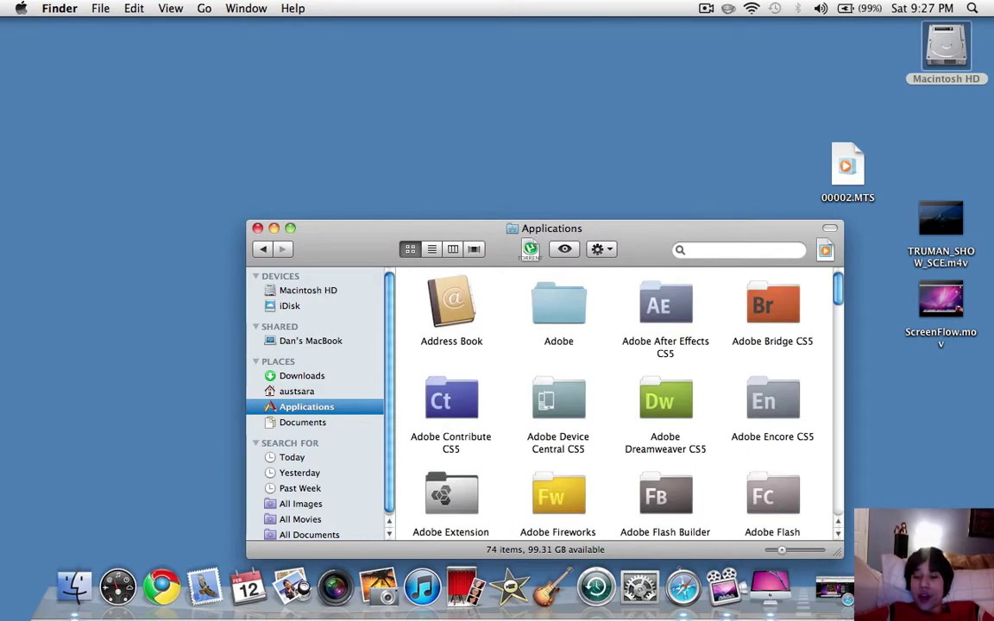
scroll(583, 396, down, 5)
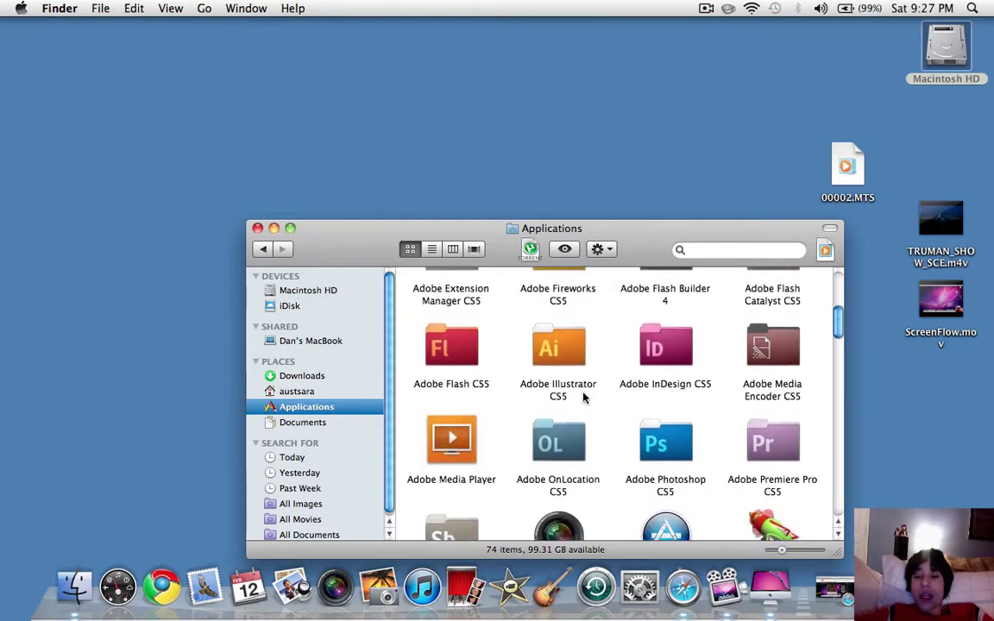
scroll(583, 397, down, 4)
scroll(583, 395, down, 1)
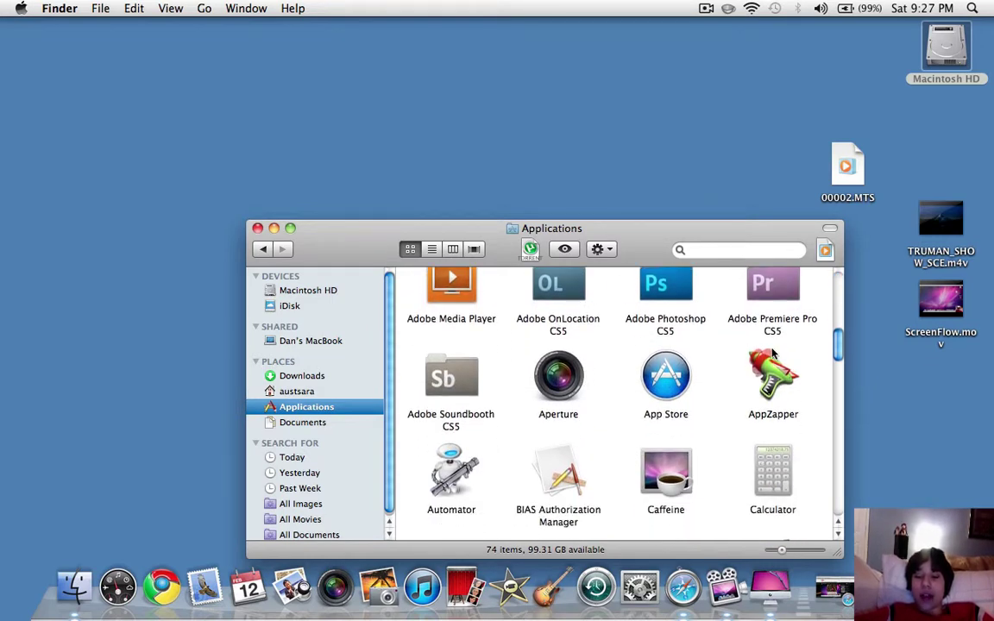
- Search Chrome for 'app zapper torrnet' and open the first AppZapper result
click(161, 587)
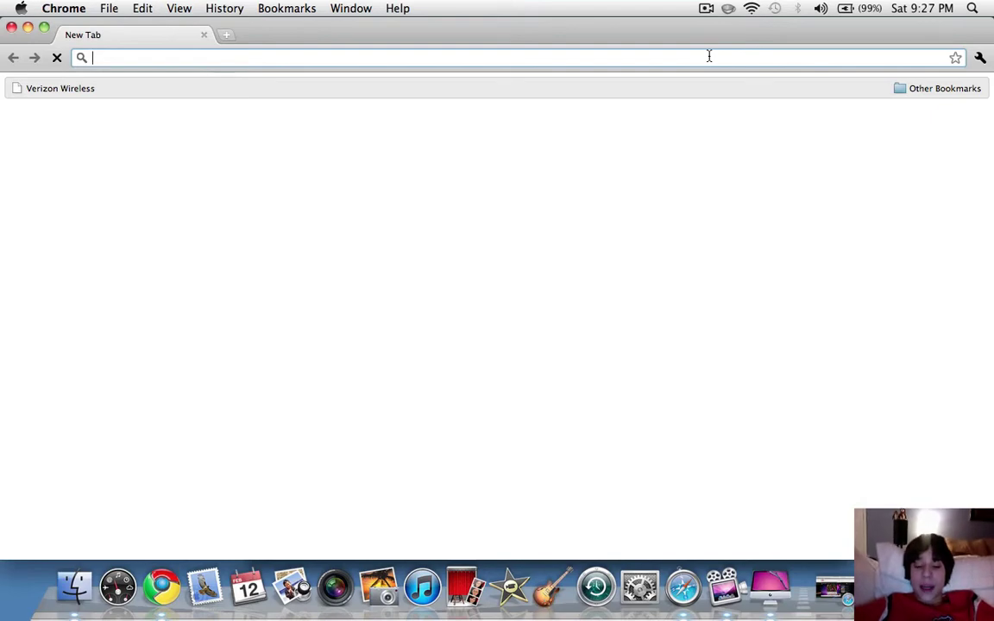
text(app za)
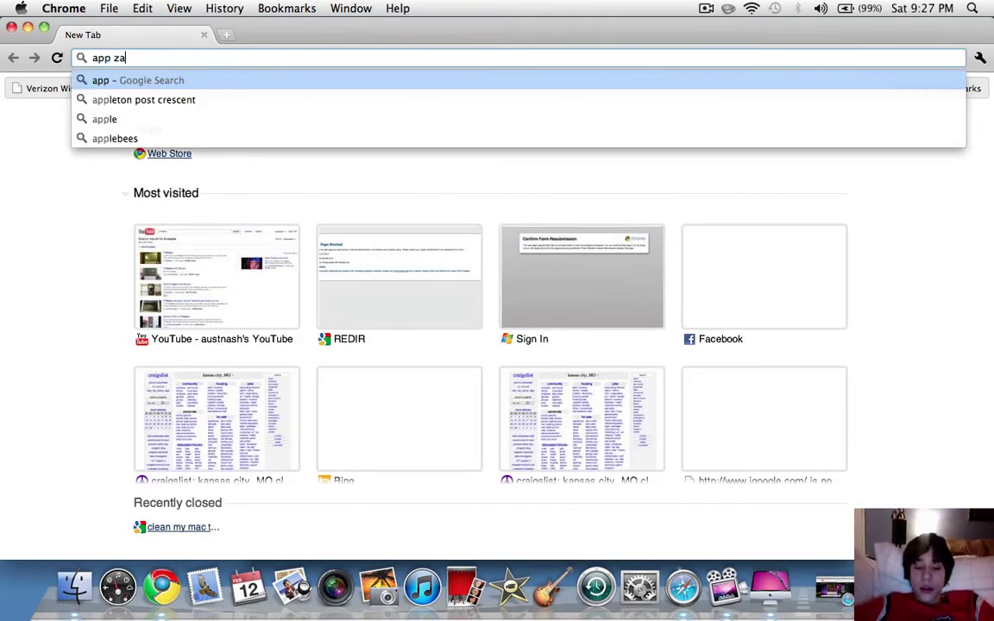
text(pper torrnet)
key(Return)
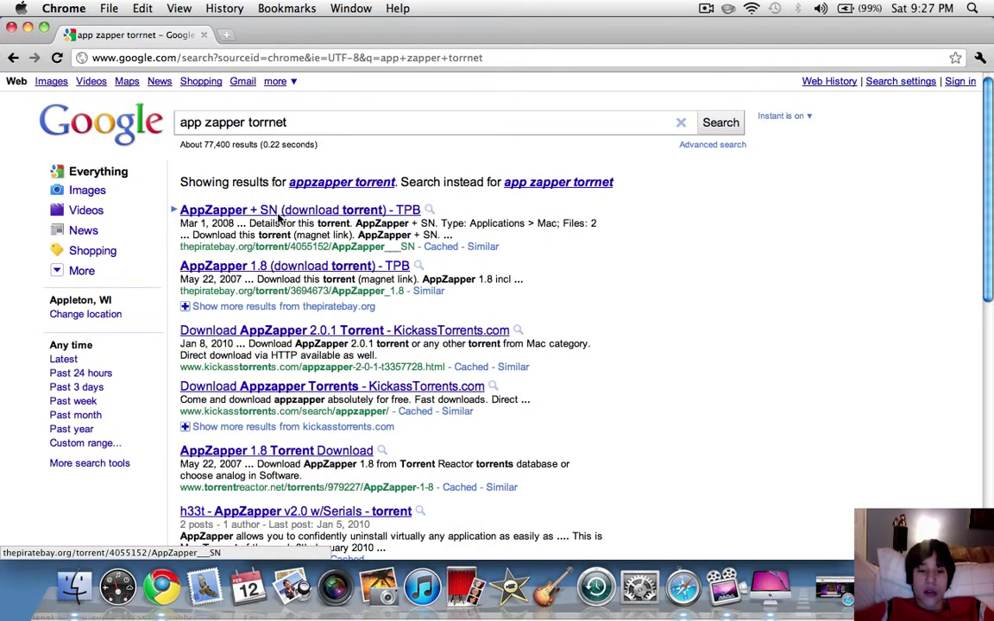
click(278, 213)
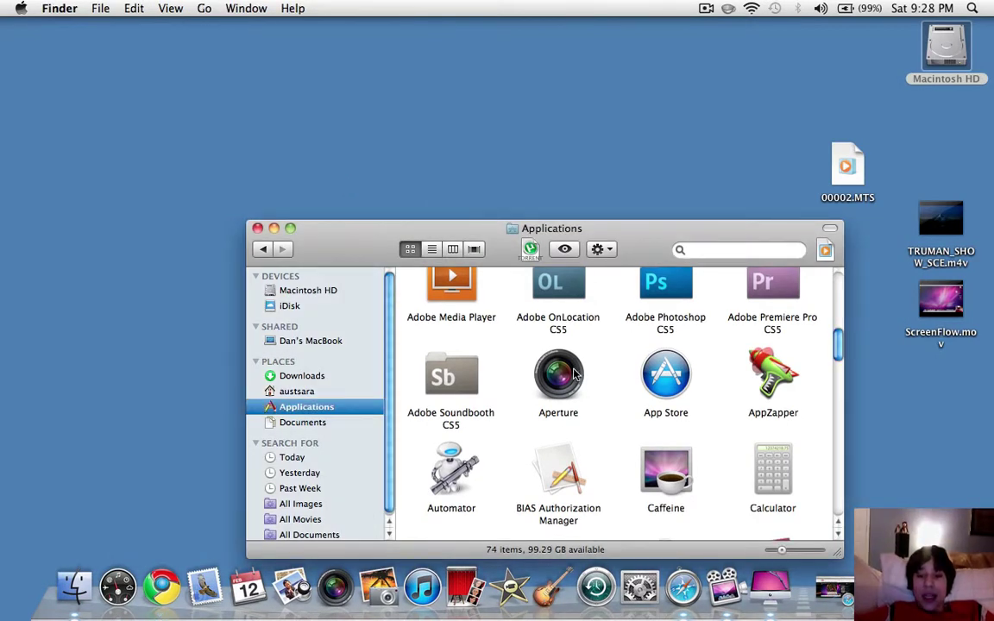
- Launch AppZapper and drop GarageBand onto it to list its related files
scroll(575, 373, down, 2)
double_click(769, 358)
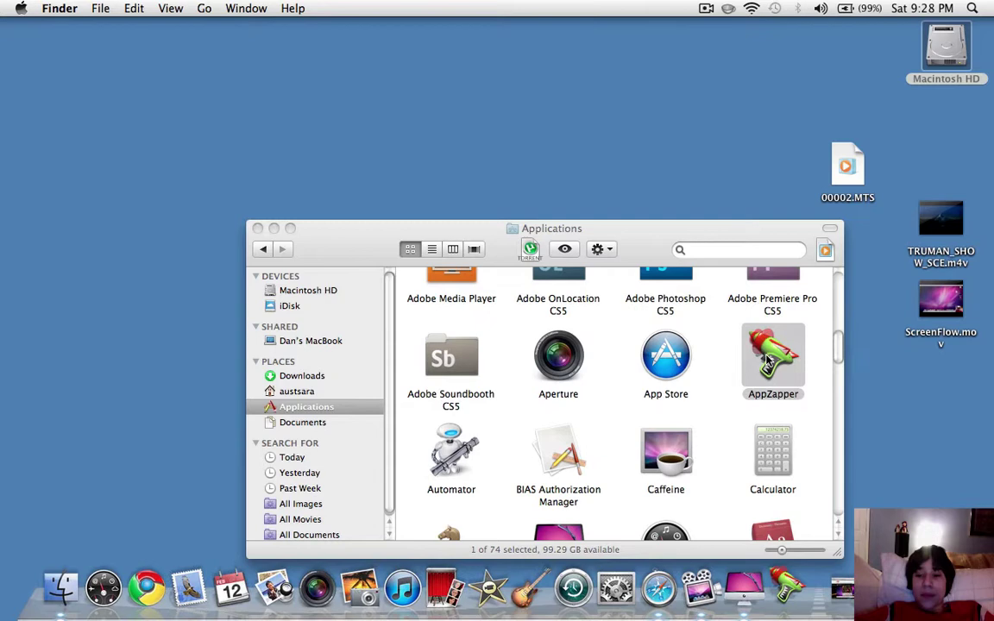
scroll(608, 408, down, 8)
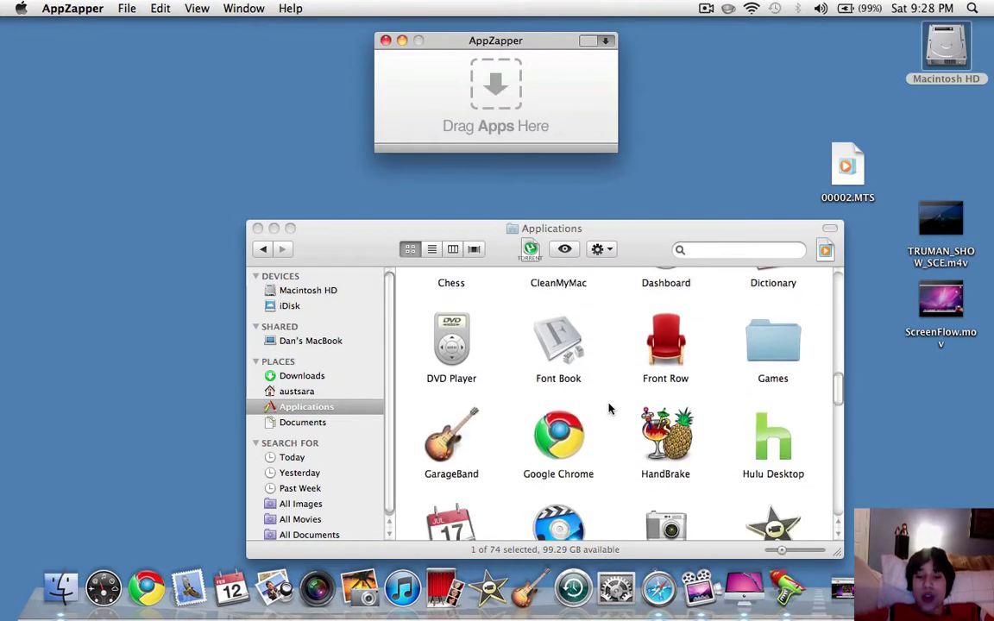
scroll(608, 409, down, 5)
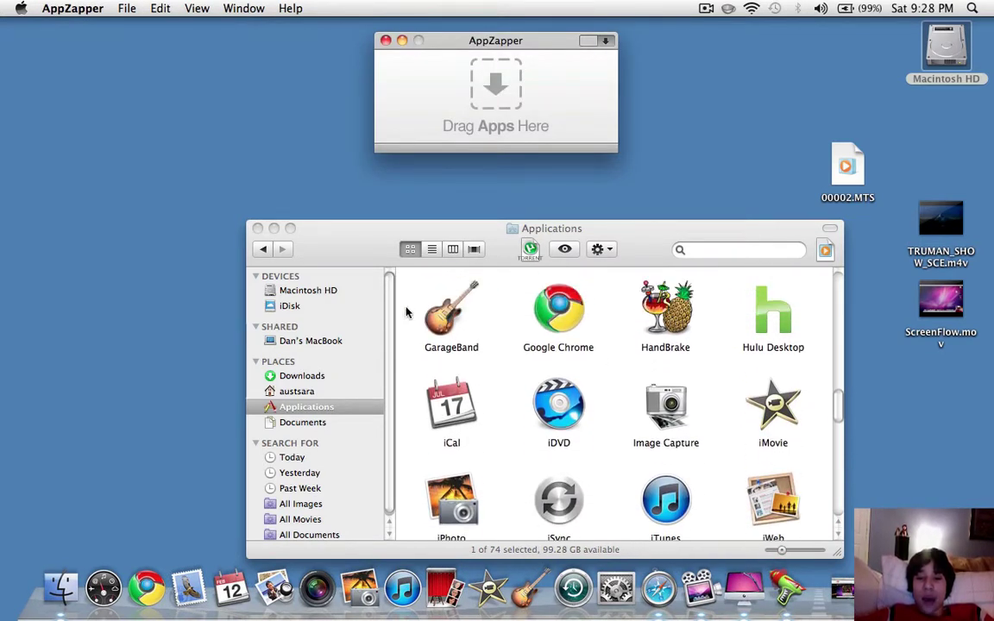
drag(444, 319, 915, 590)
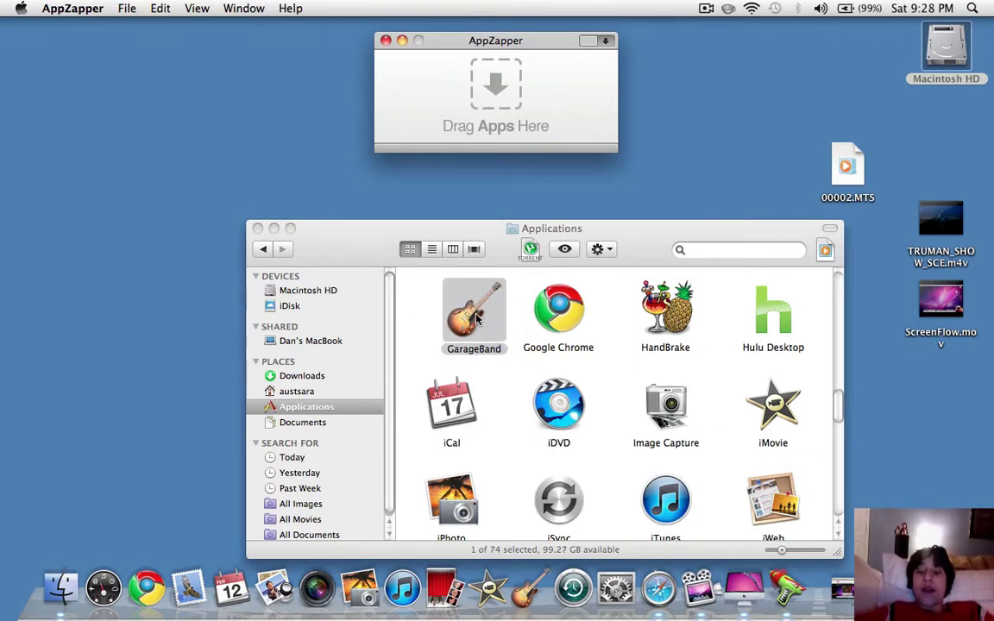
drag(476, 318, 497, 89)
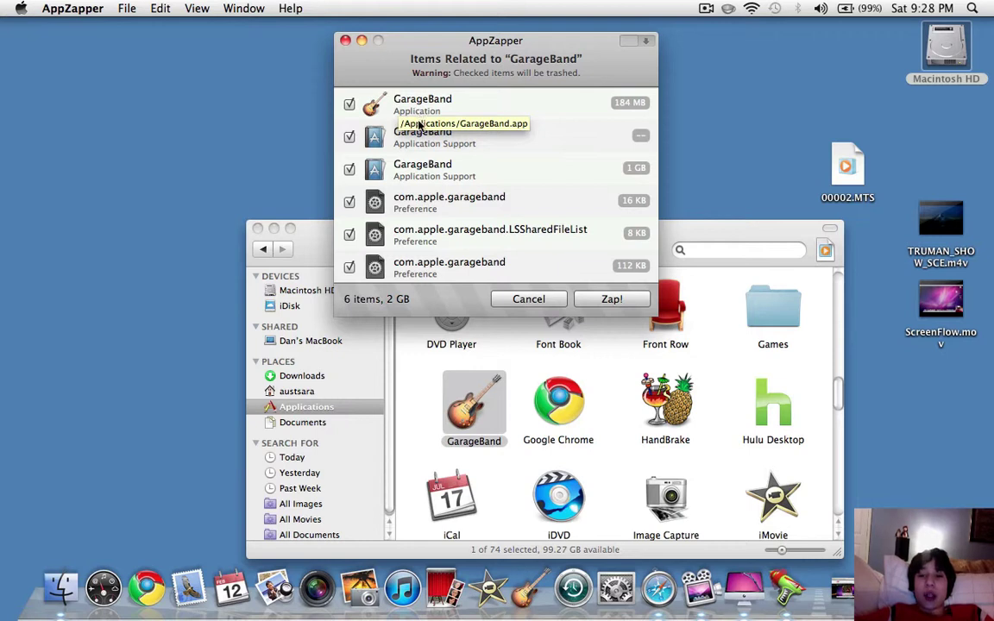
- Toggle the 1 GB GarageBand support folder off and on, then cancel the removal
click(461, 176)
click(462, 176)
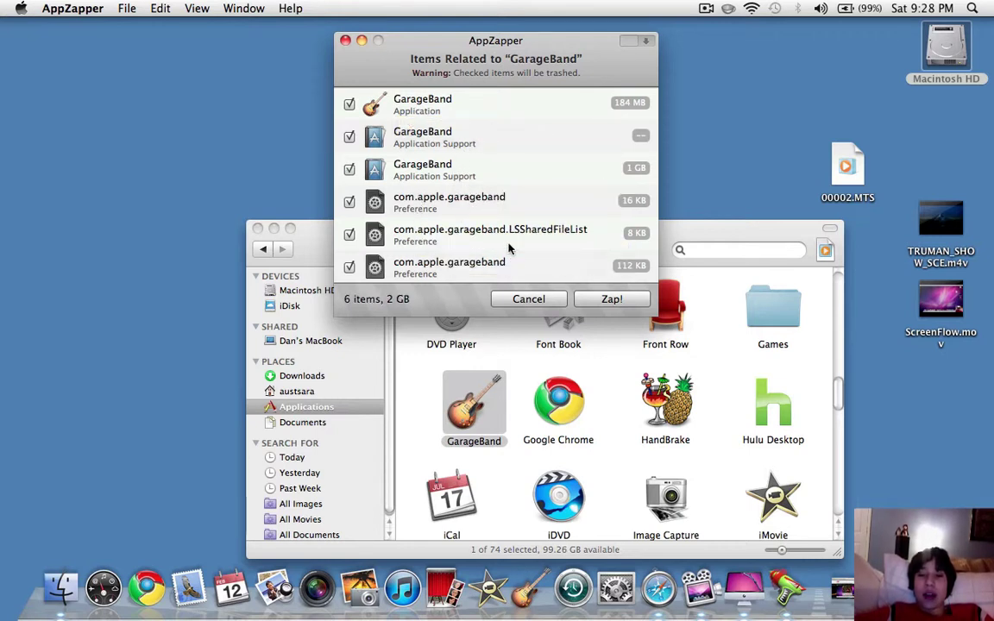
click(528, 299)
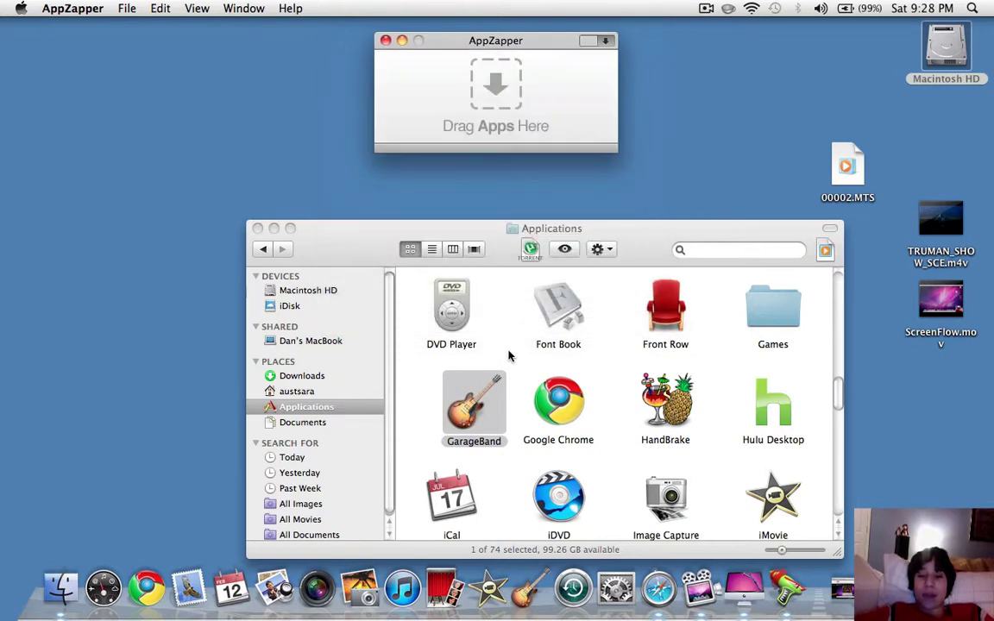
scroll(510, 352, up, 10)
- Quit AppZapper and scroll through the Applications folder
key(super+q)
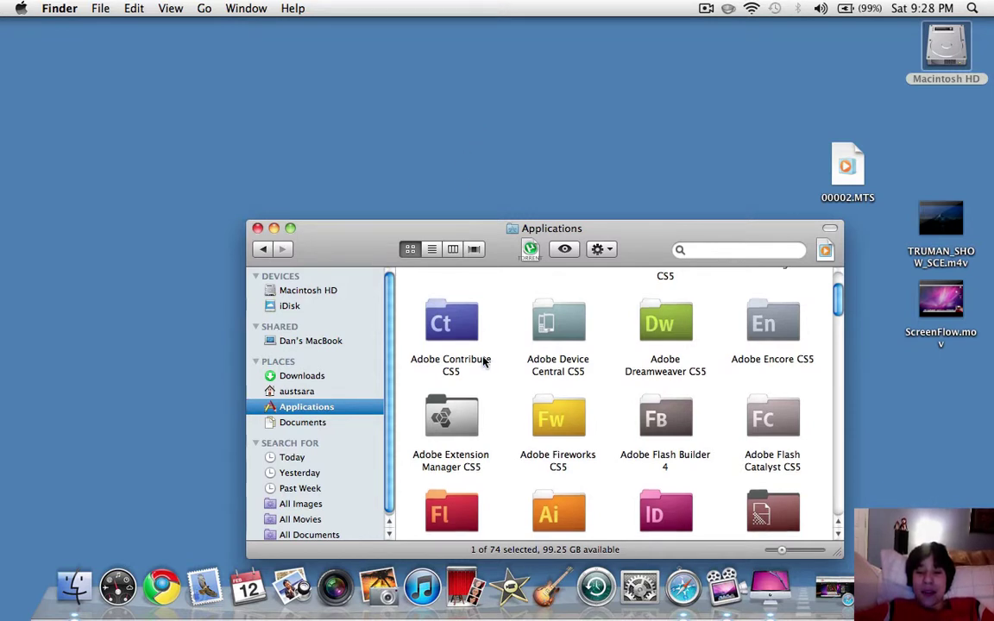
scroll(483, 359, up, 2)
scroll(483, 363, down, 10)
scroll(483, 362, down, 15)
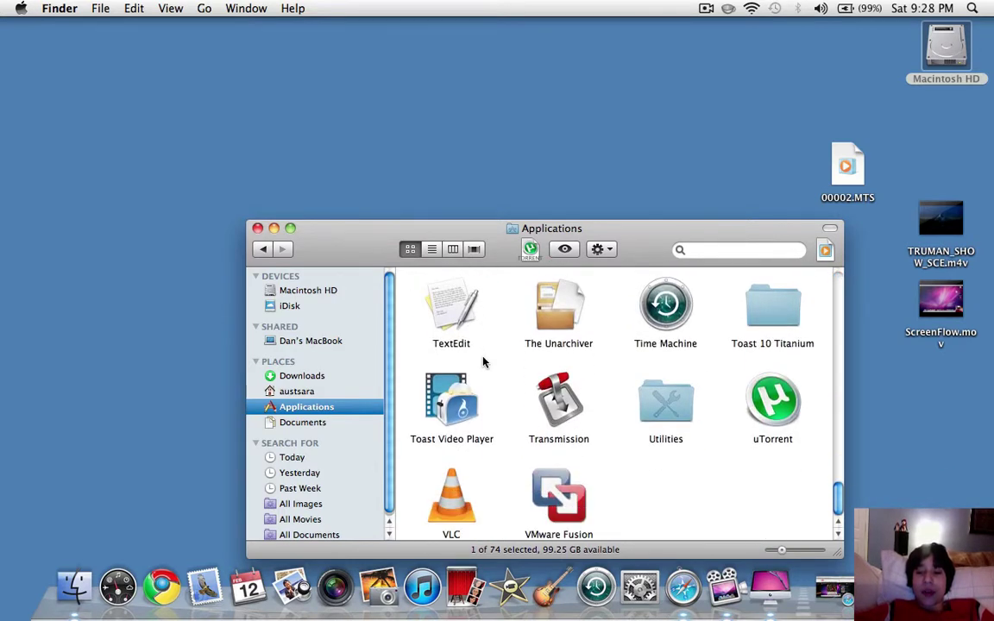
scroll(483, 362, up, 20)
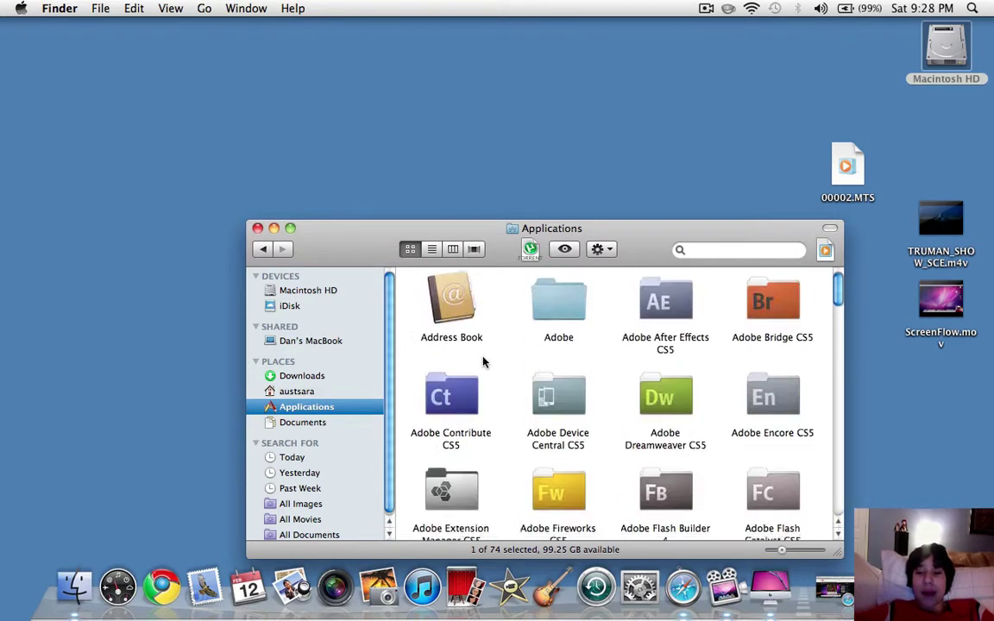
- Go back to Macintosh HD, select and deselect its six items, then view Applications and Documents
click(263, 250)
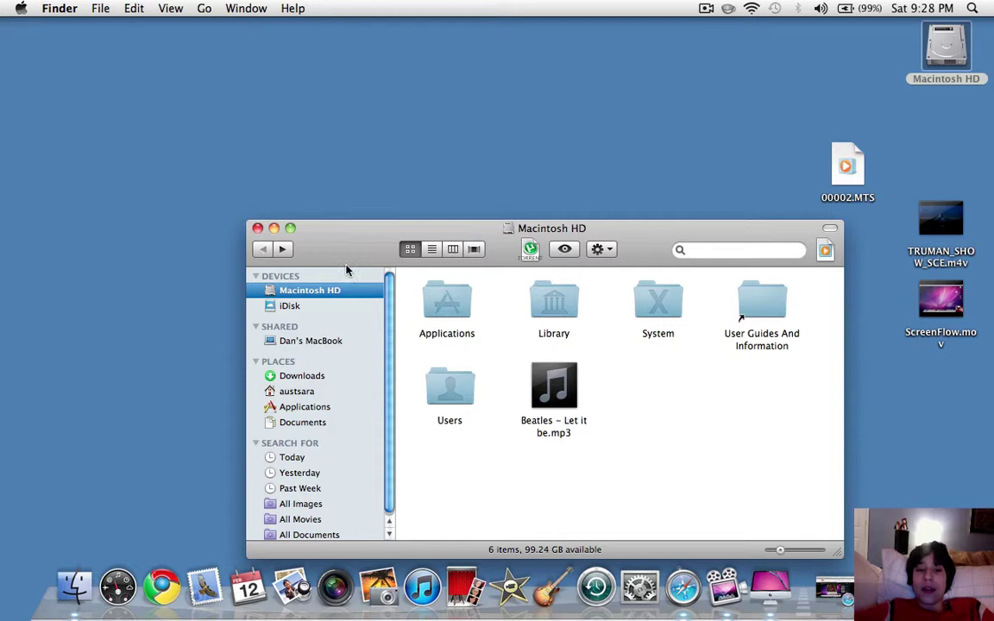
drag(617, 440, 412, 283)
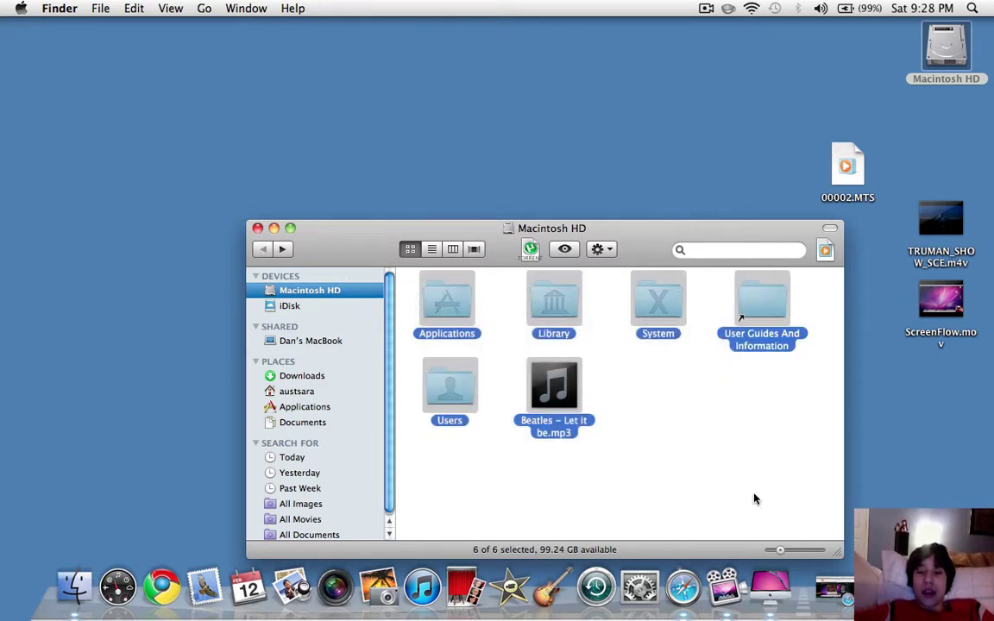
click(735, 450)
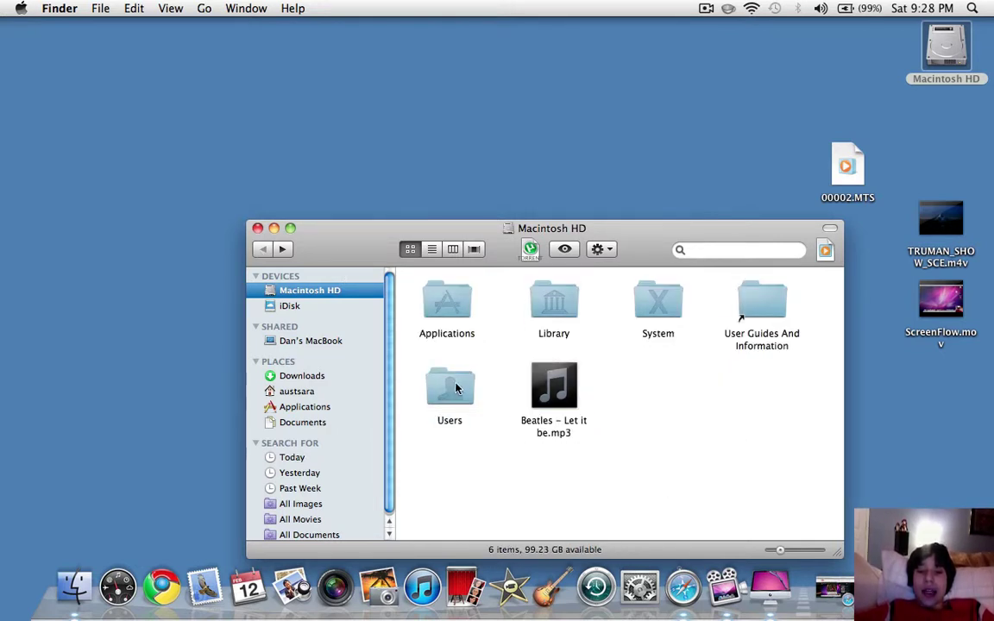
click(295, 406)
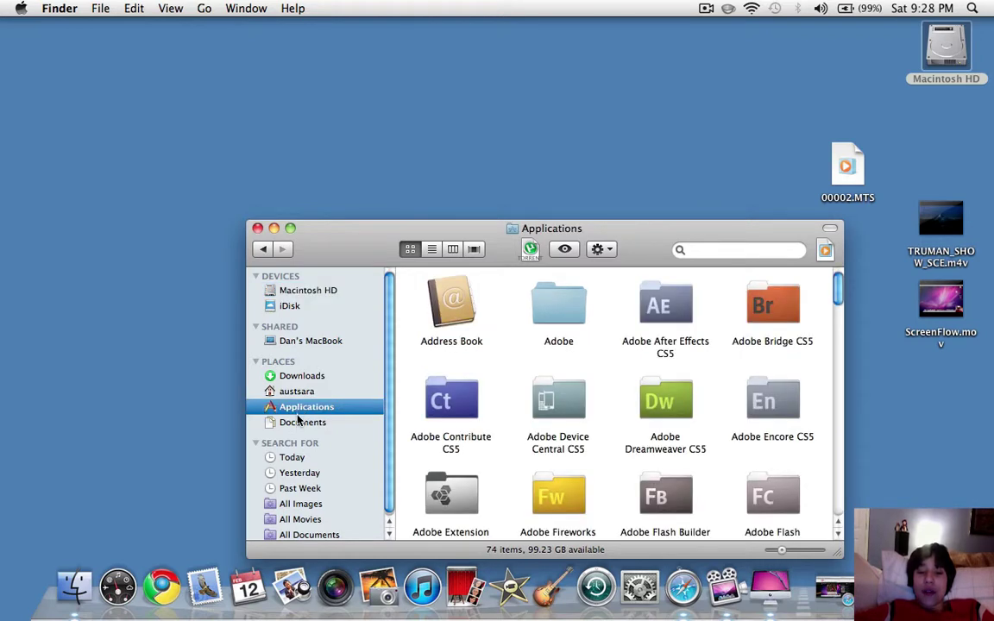
click(300, 422)
scroll(659, 375, up, 2)
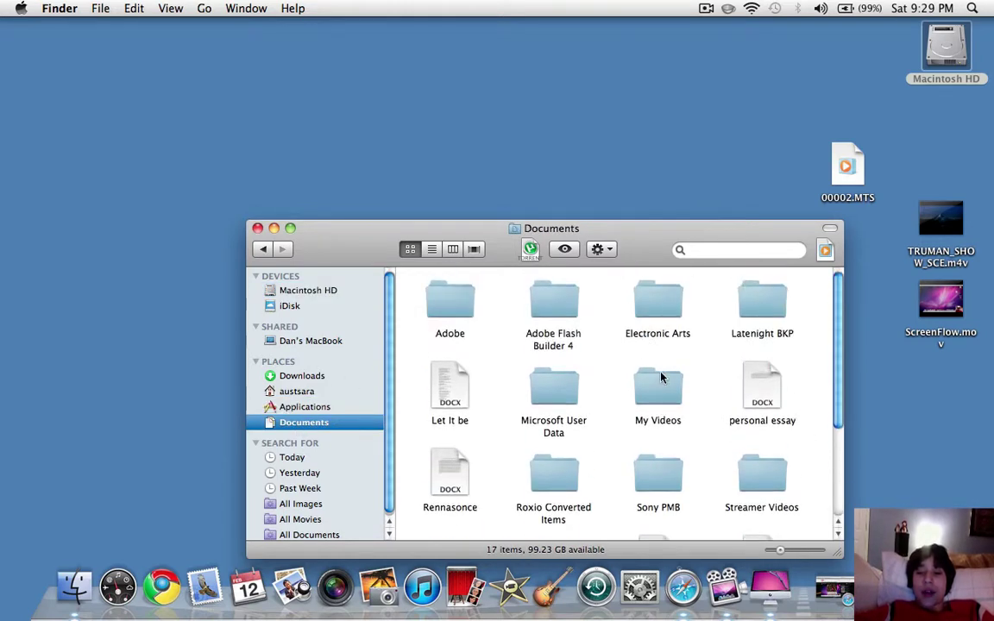
scroll(660, 373, down, 2)
scroll(660, 373, down, 2)
scroll(660, 374, up, 4)
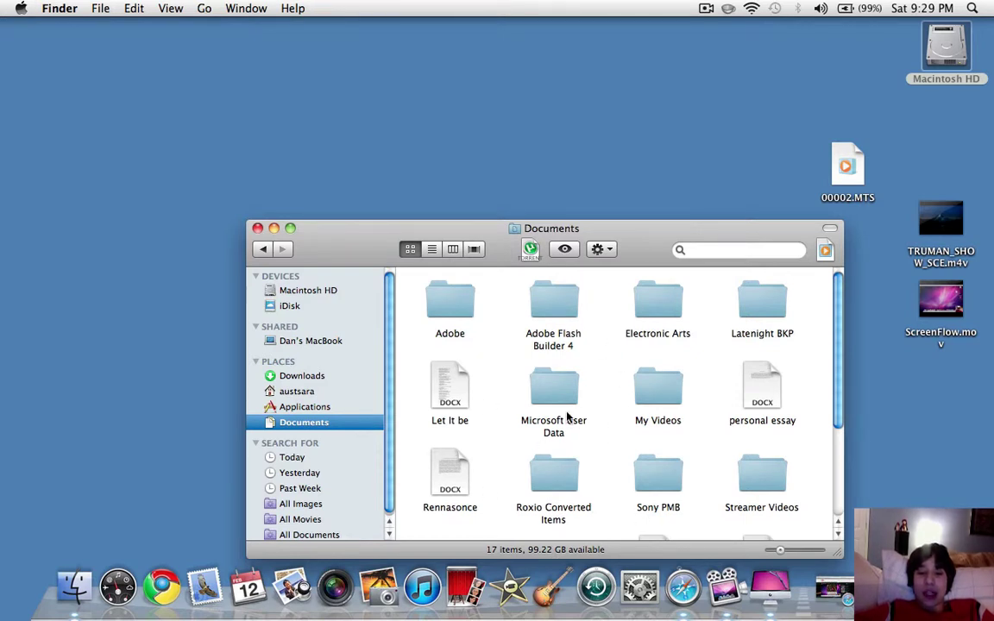
- Close the Finder window, bring up Safari, and look through its History and Apple menus
click(257, 228)
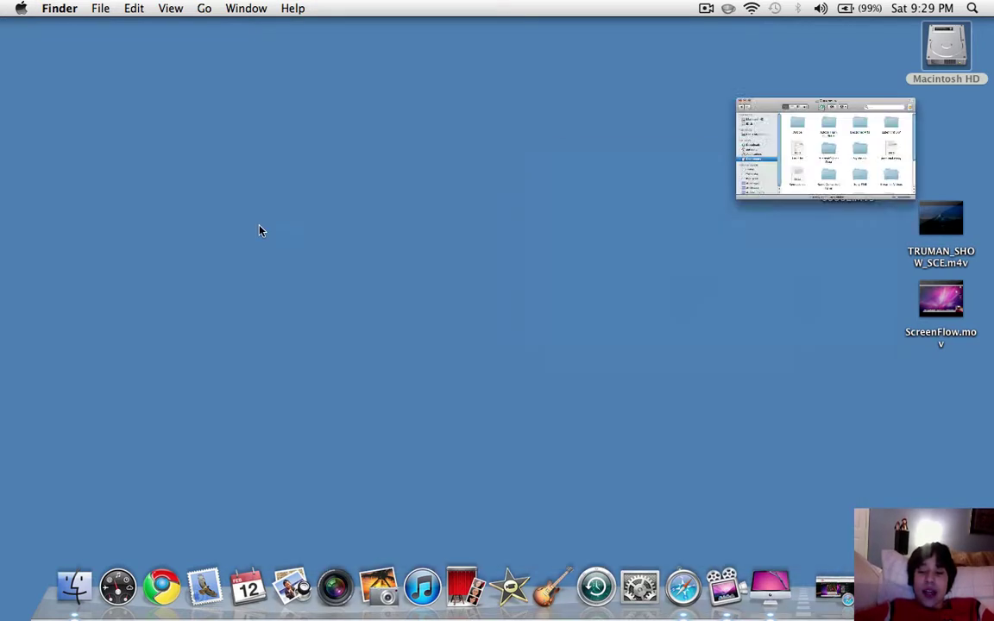
click(697, 613)
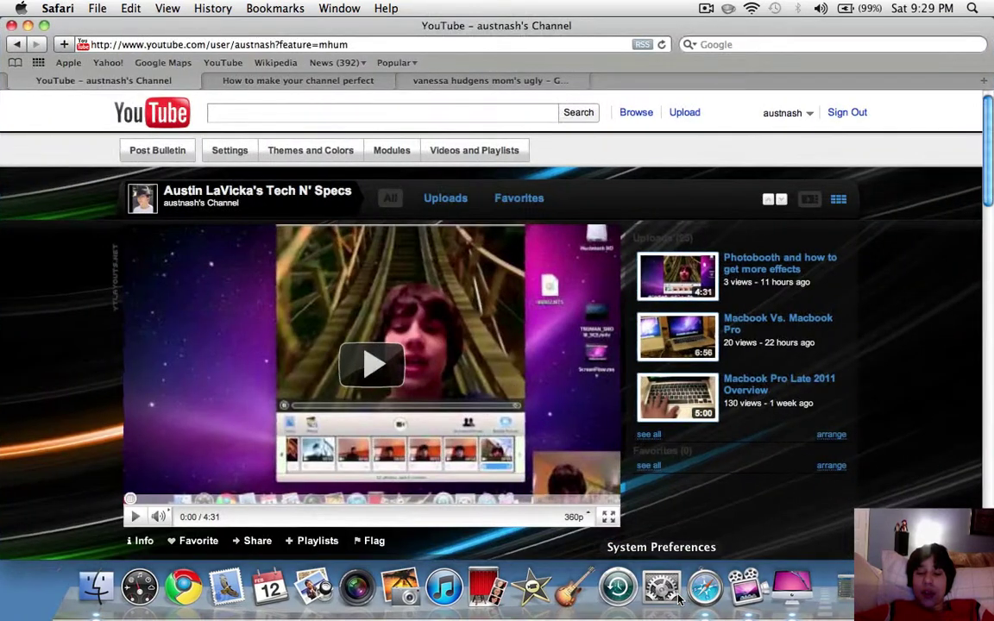
click(212, 8)
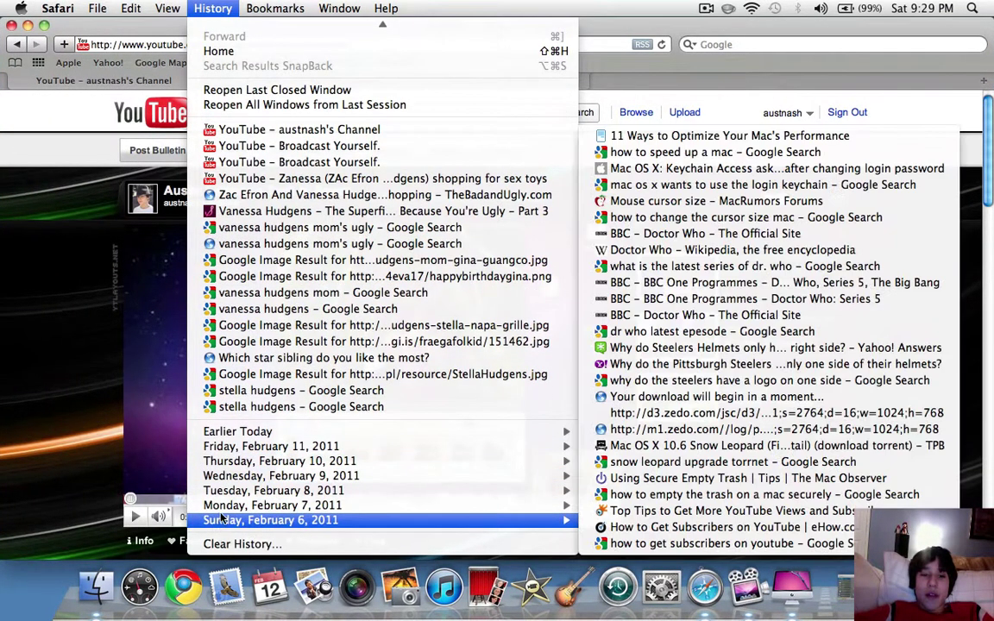
click(39, 336)
- Check the Safari menu's Empty Cache option without choosing it, then minimize Safari
click(21, 8)
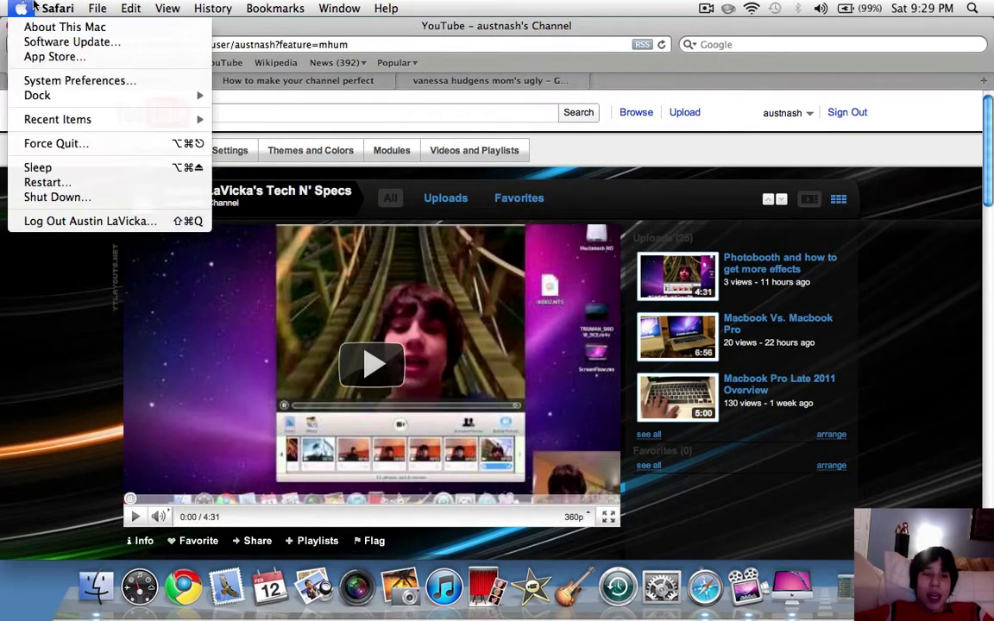
mouse_move(47, 7)
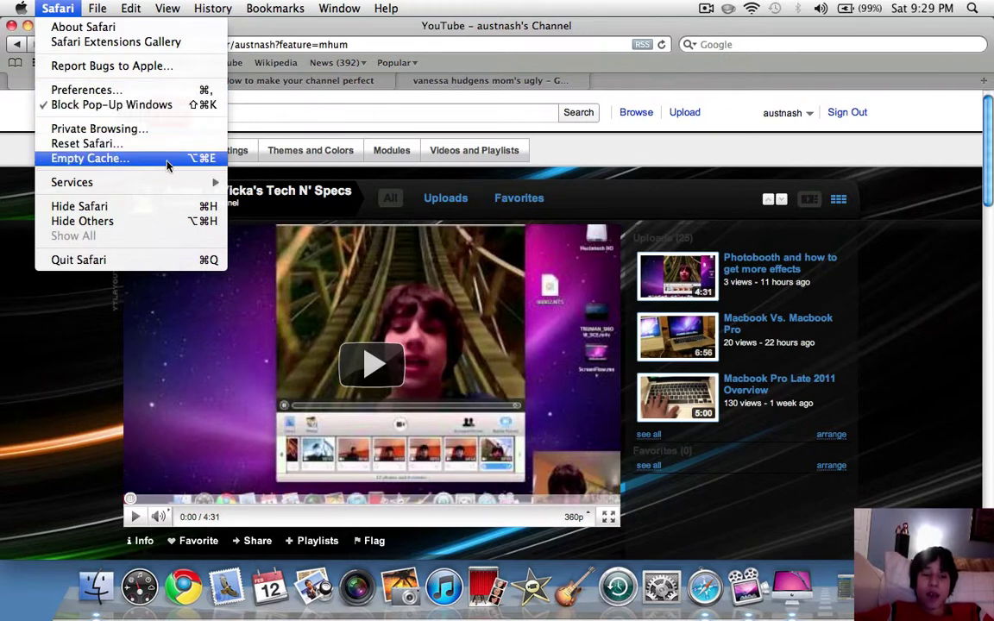
click(71, 358)
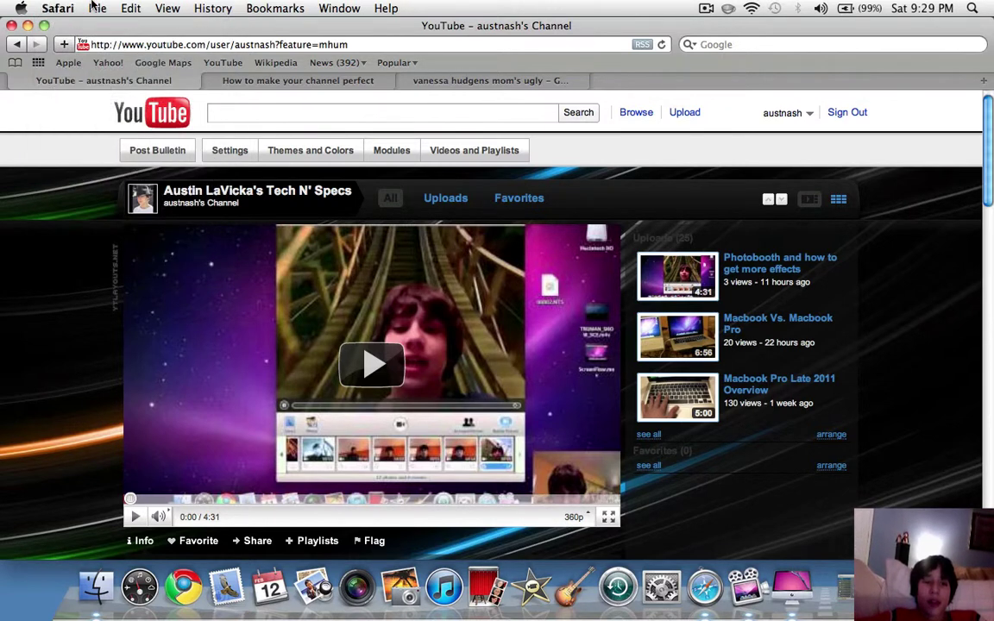
click(28, 25)
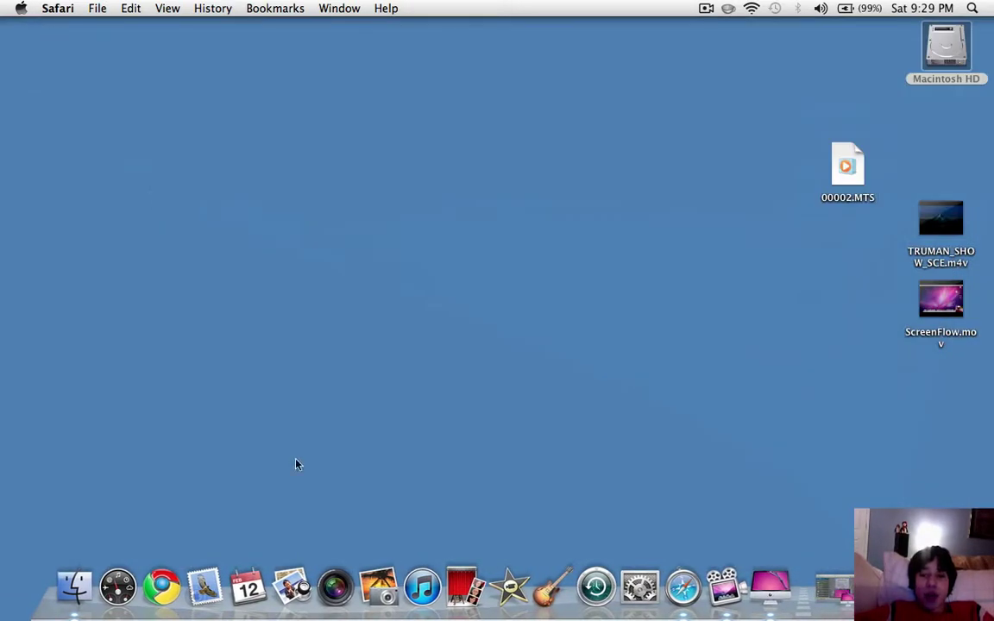